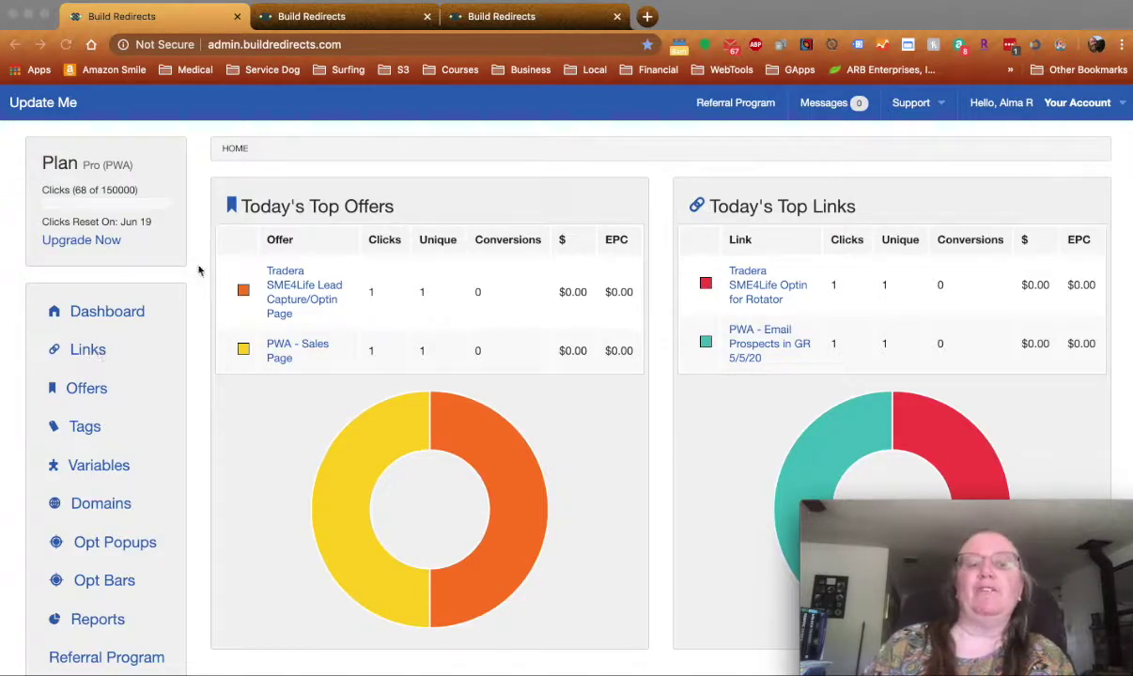
Examine the existing links list, including its link types, tags, paging and search filters
{"action": "left_click", "coordinate": [343, 20]}
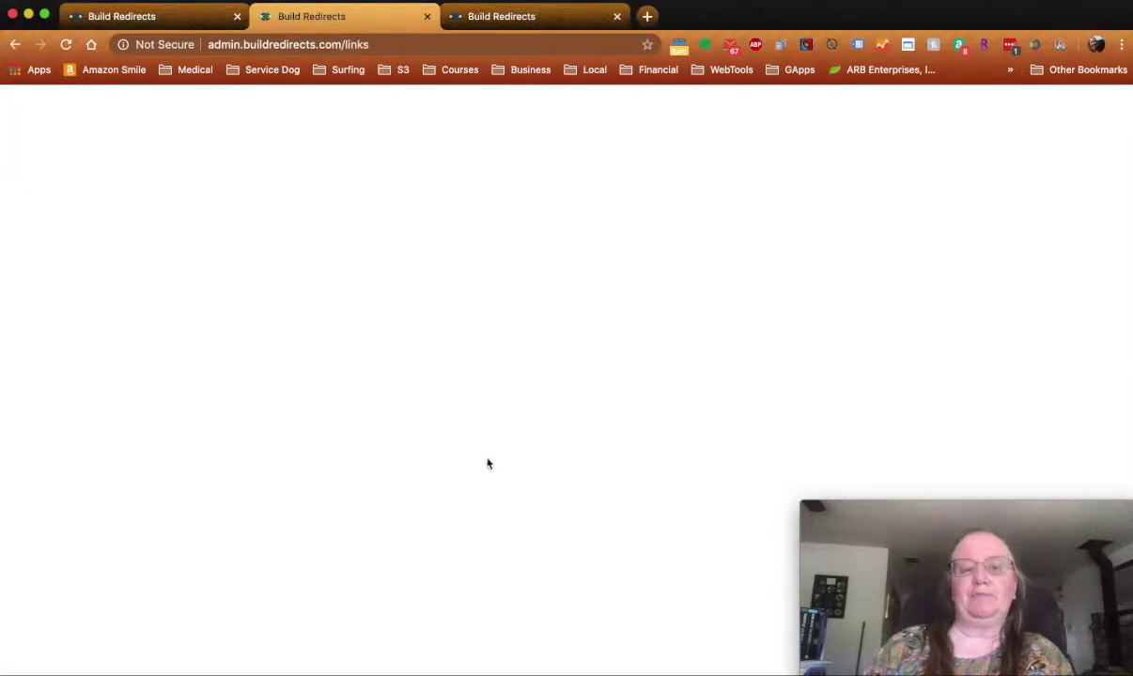
{"action": "scroll", "coordinate": [406, 395], "scroll_direction": "up", "scroll_amount": 2}
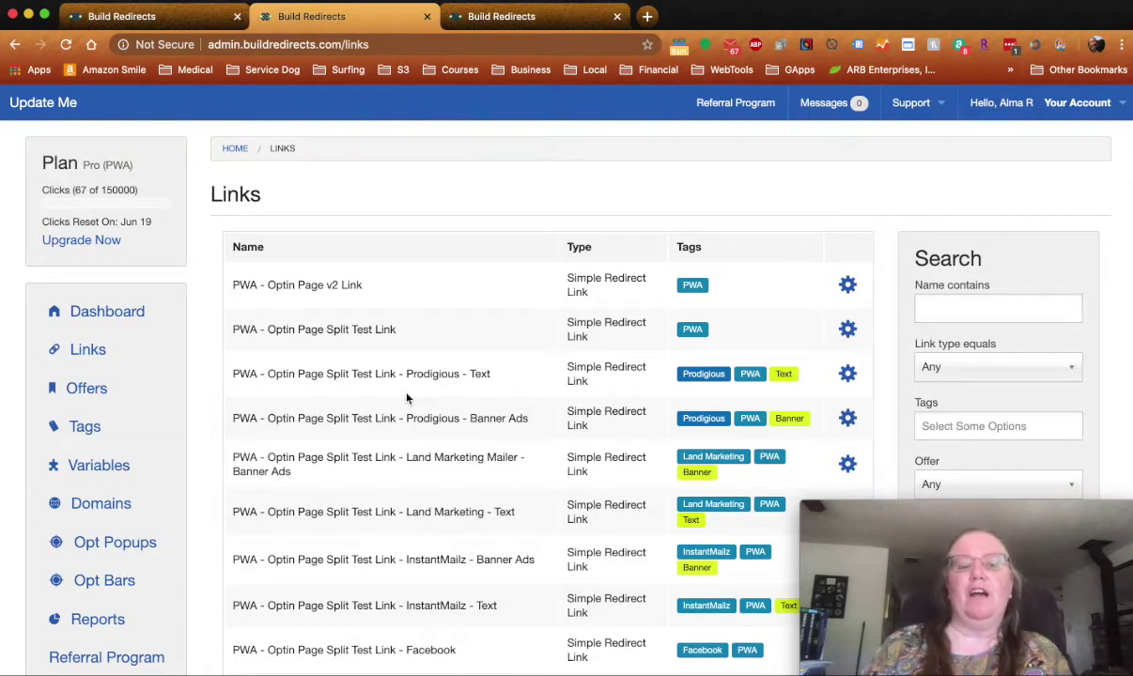
{"action": "scroll", "coordinate": [406, 399], "scroll_direction": "down", "scroll_amount": 5}
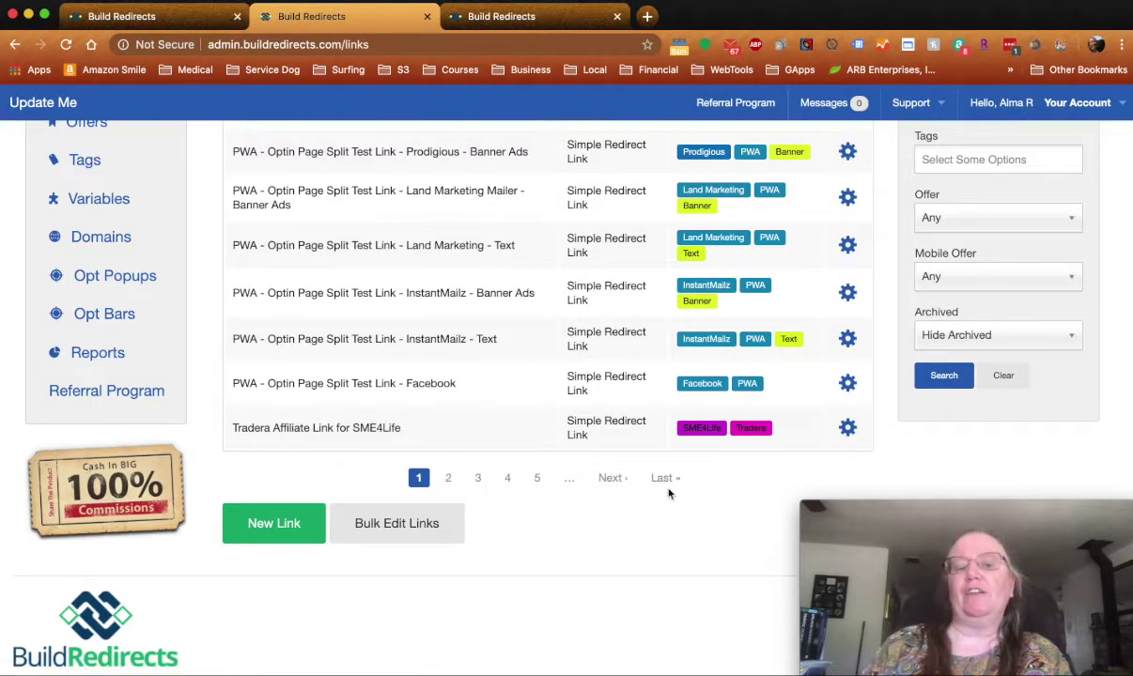
{"action": "scroll", "coordinate": [669, 493], "scroll_direction": "up", "scroll_amount": 4}
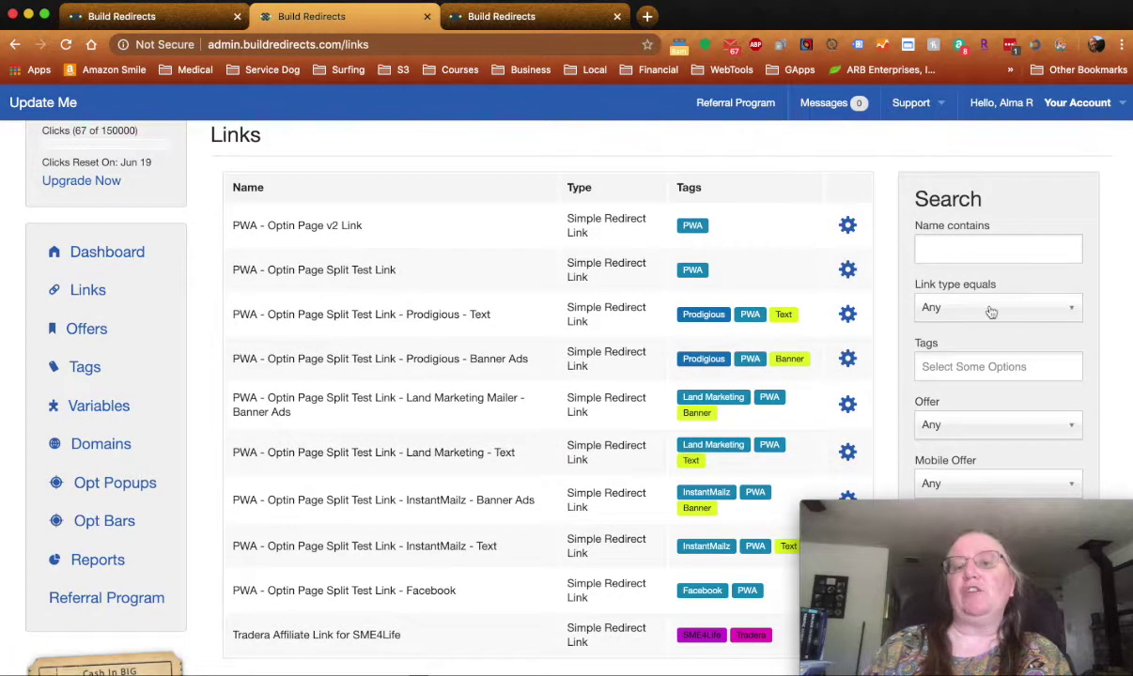
{"action": "scroll", "coordinate": [999, 263], "scroll_direction": "down", "scroll_amount": 1}
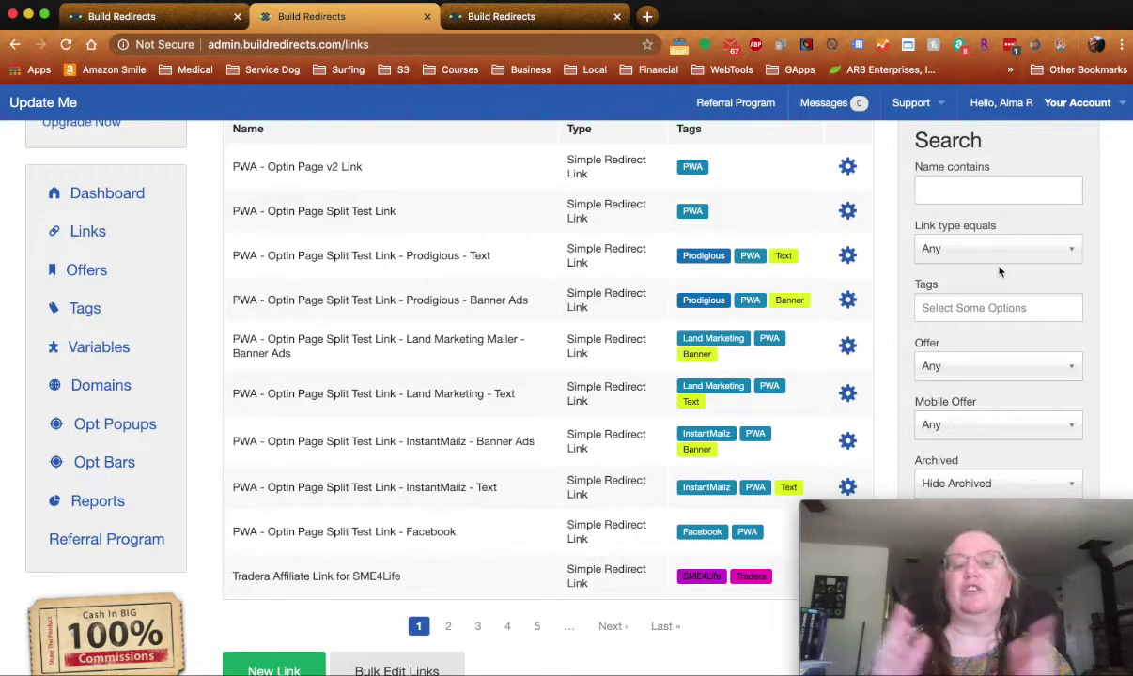
{"action": "scroll", "coordinate": [984, 338], "scroll_direction": "down", "scroll_amount": 1}
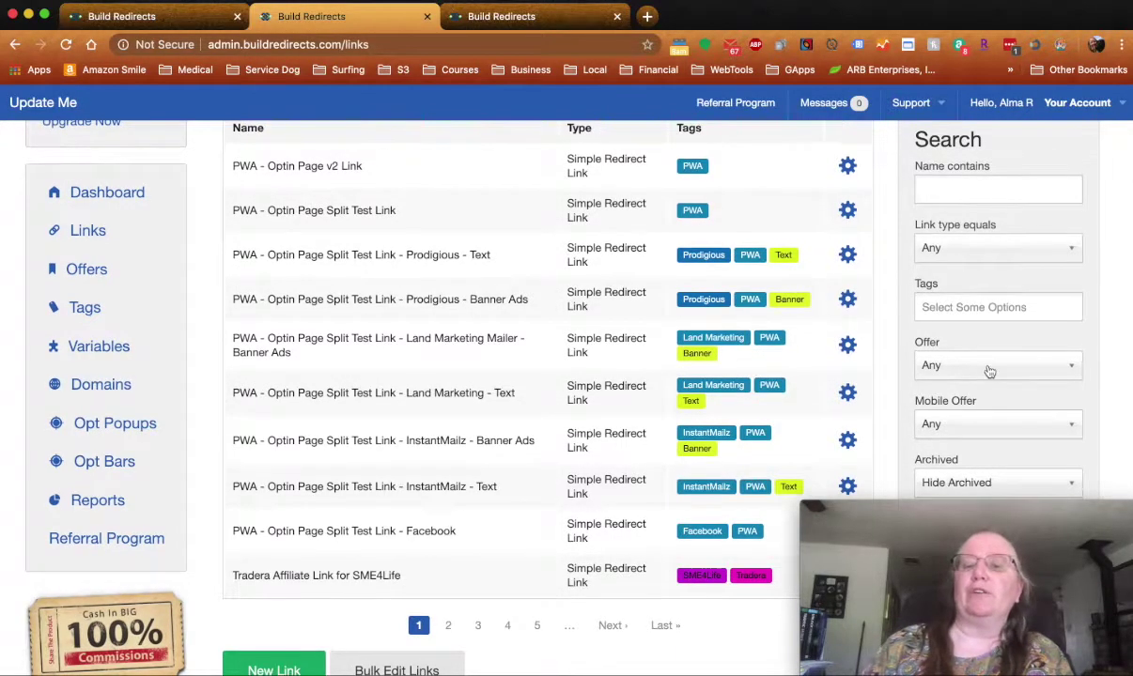
{"action": "scroll", "coordinate": [990, 371], "scroll_direction": "down", "scroll_amount": 2}
{"action": "left_click", "coordinate": [939, 413]}
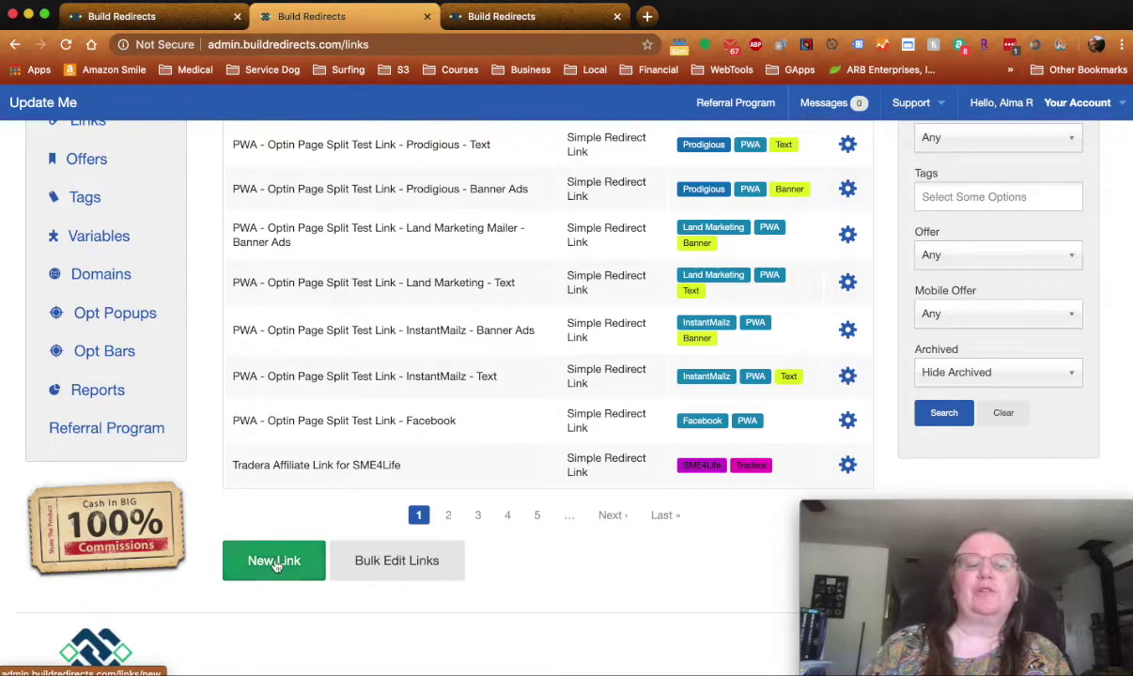
Switch to the open New Link form and name the link "Newsletter- Example Link"
{"action": "left_click", "coordinate": [540, 11]}
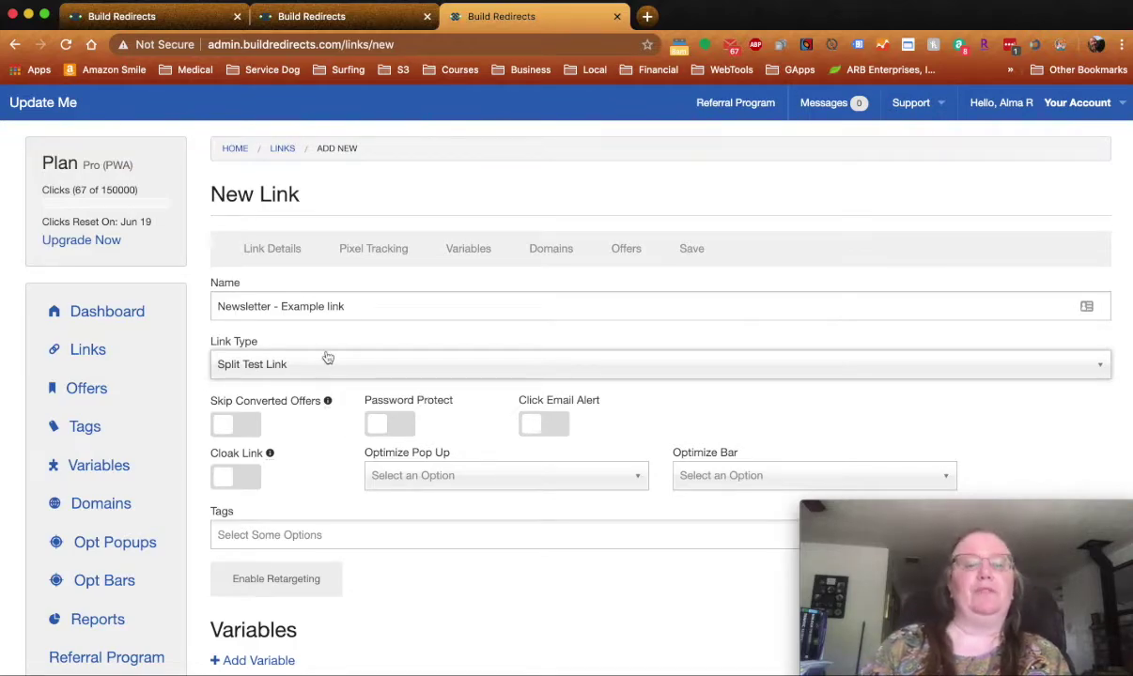
{"action": "double_click", "coordinate": [284, 306]}
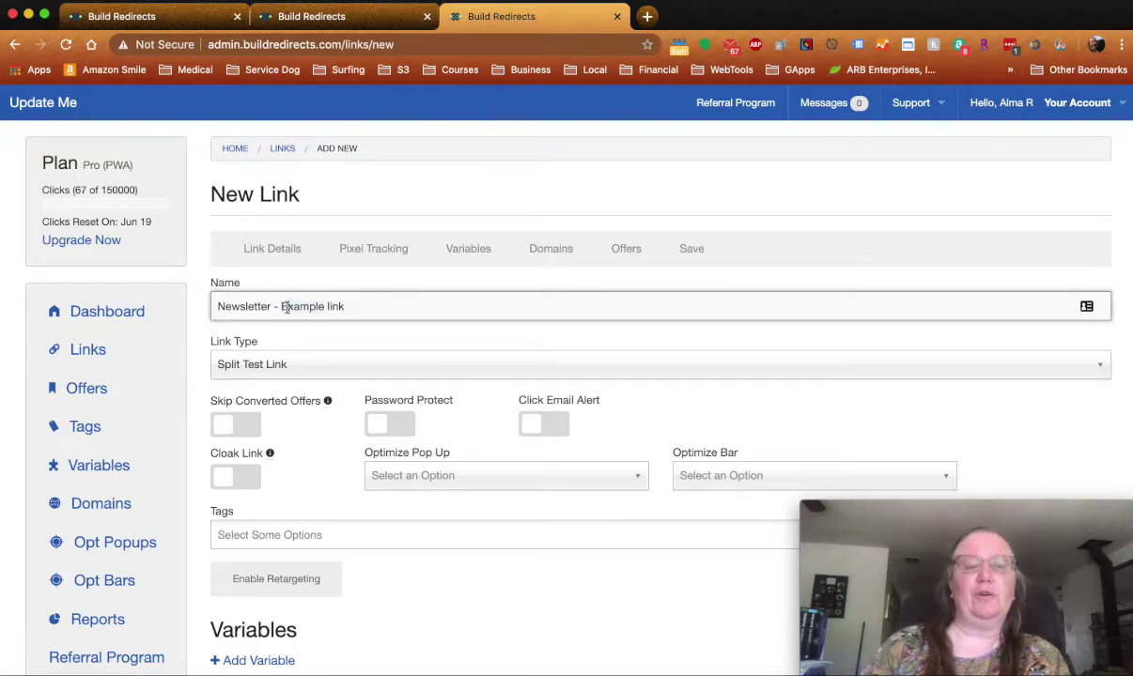
{"action": "triple_click", "coordinate": [287, 308]}
{"action": "key", "text": "BackSpace"}
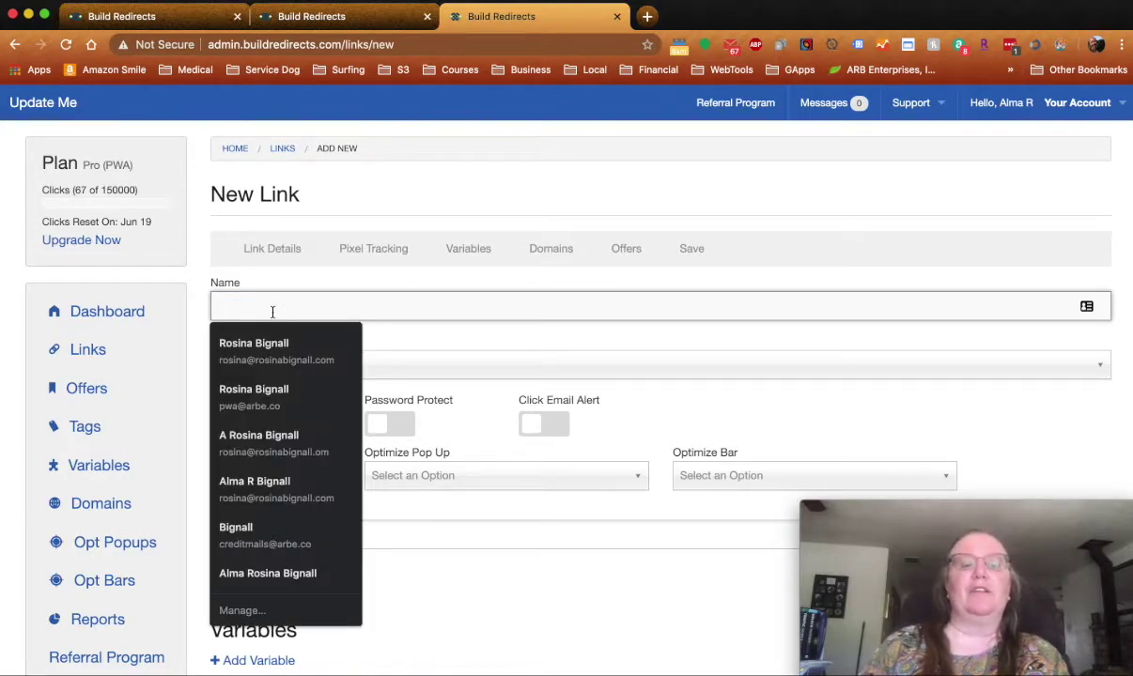
{"action": "type", "text": "Ne"}
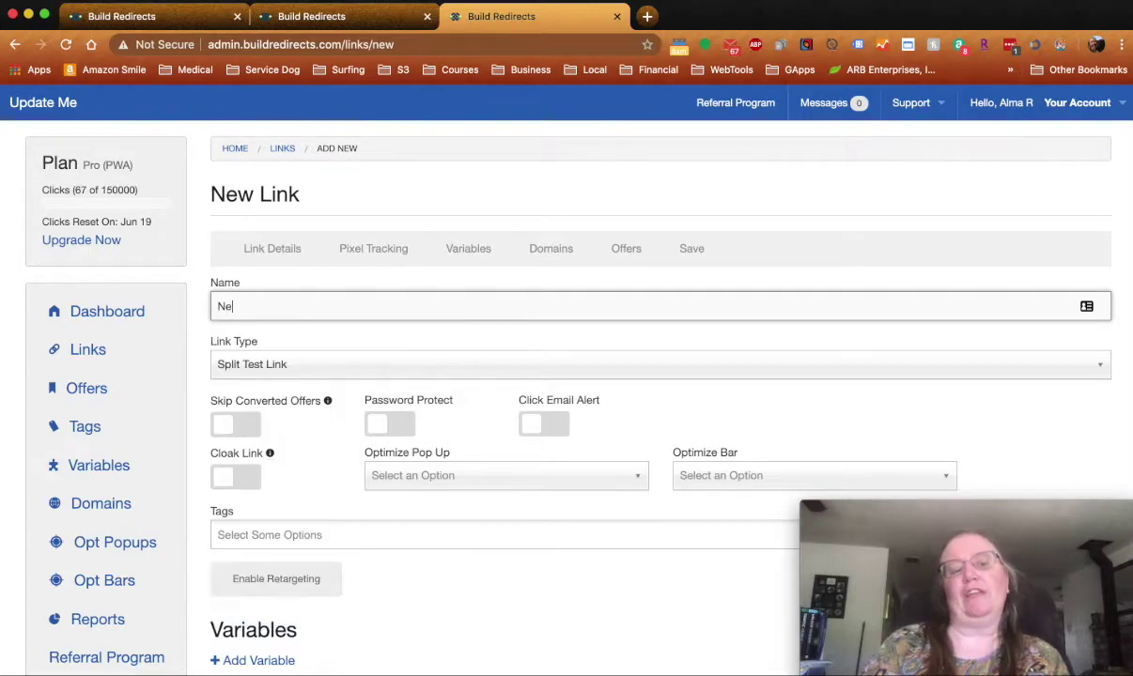
{"action": "type", "text": "wslett"}
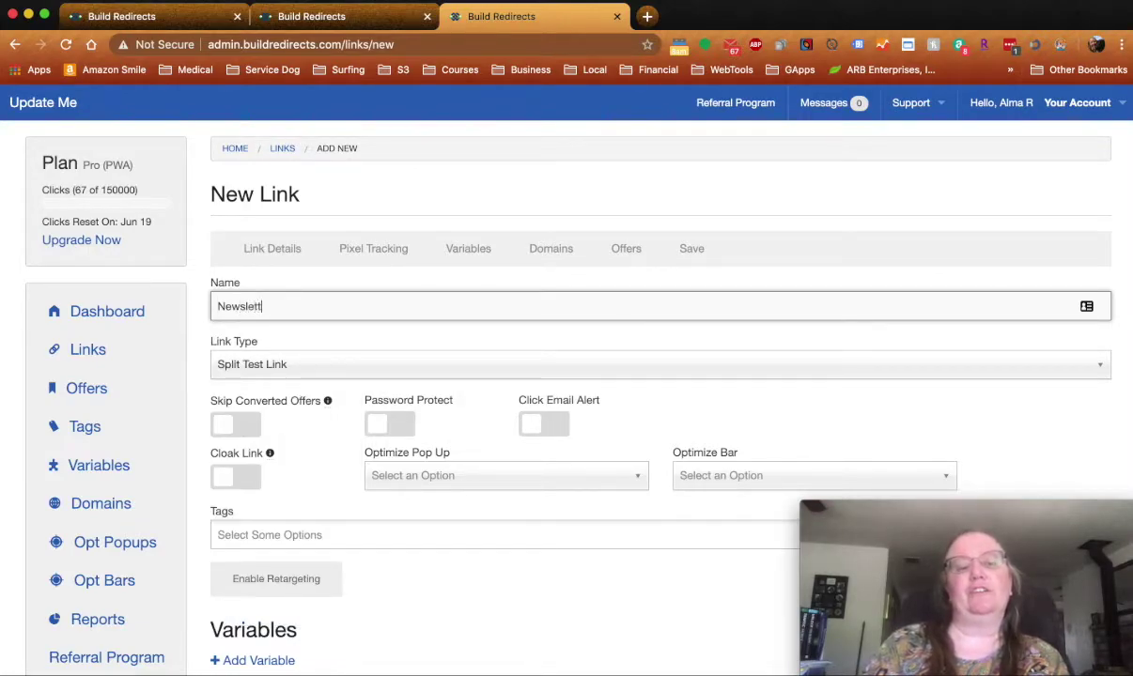
{"action": "type", "text": "er- Example Link"}
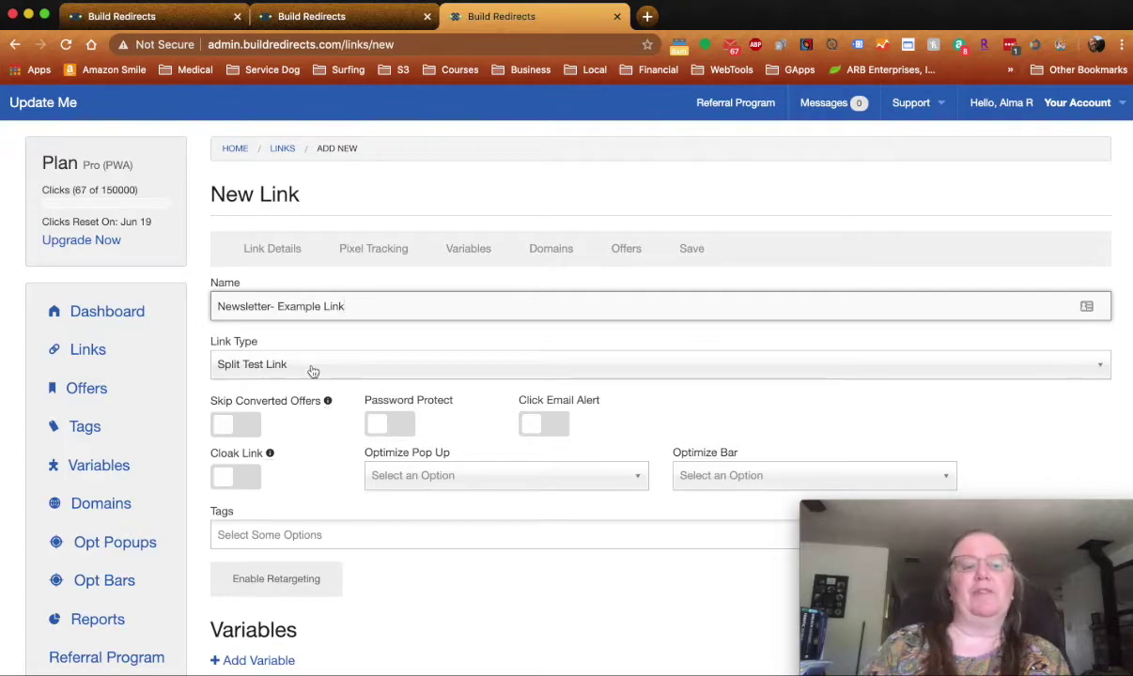
Choose Split Test Link as the link type, and switch Cloak Link on and back off
{"action": "left_click", "coordinate": [314, 369]}
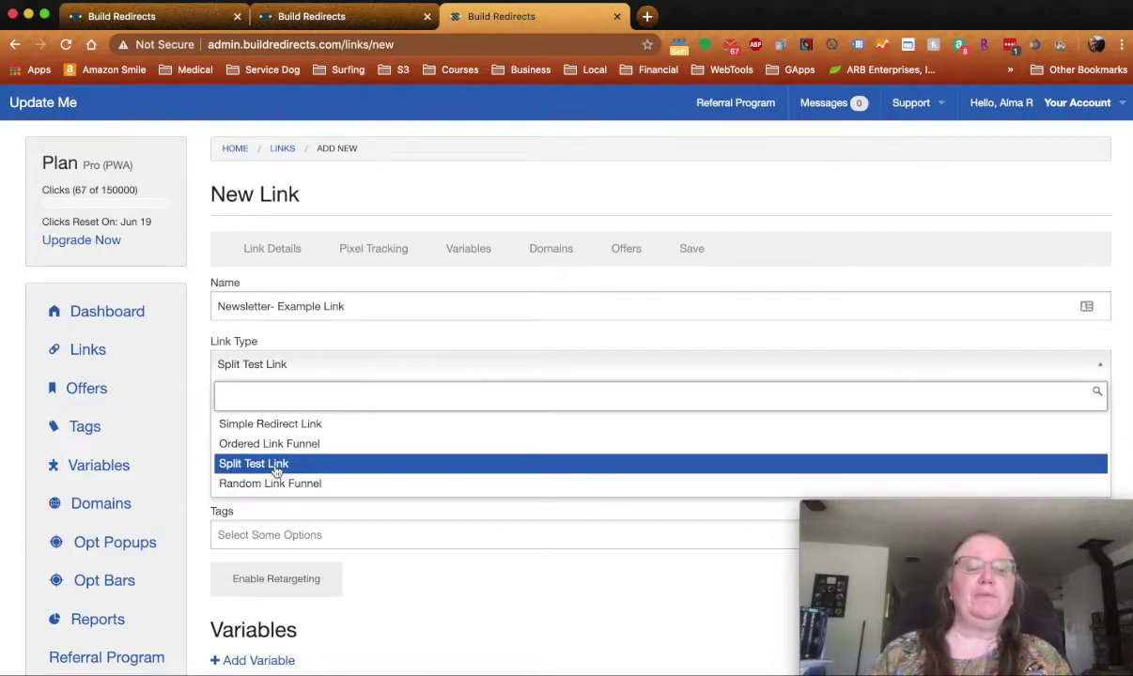
{"action": "left_click", "coordinate": [276, 470]}
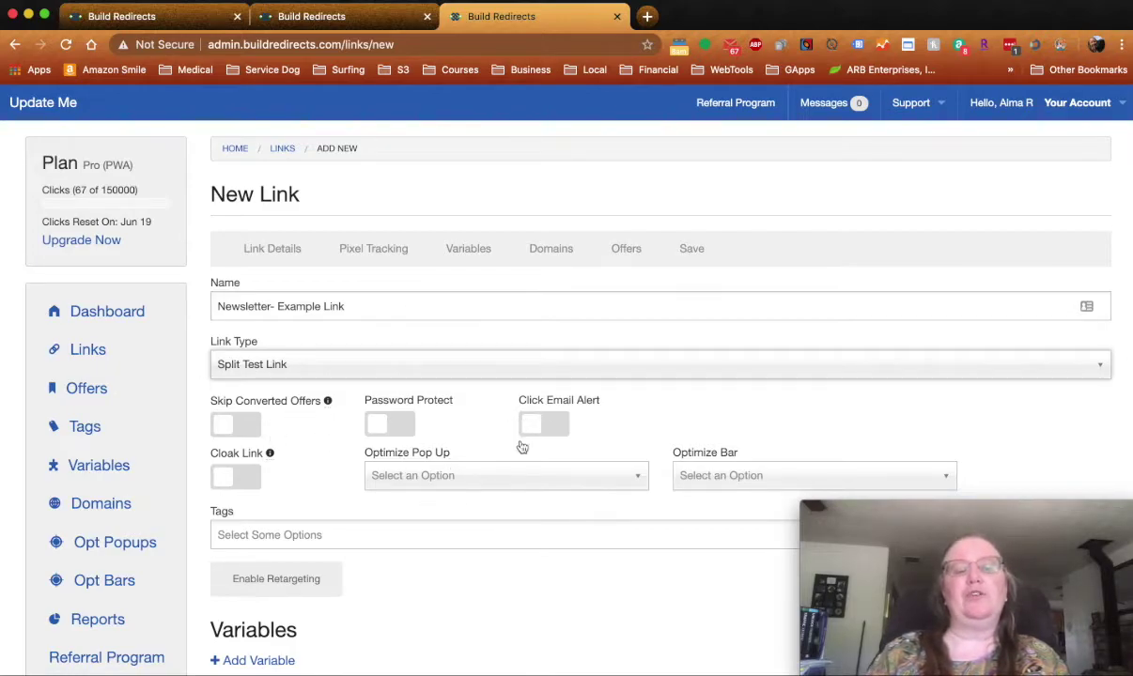
{"action": "left_click", "coordinate": [247, 479]}
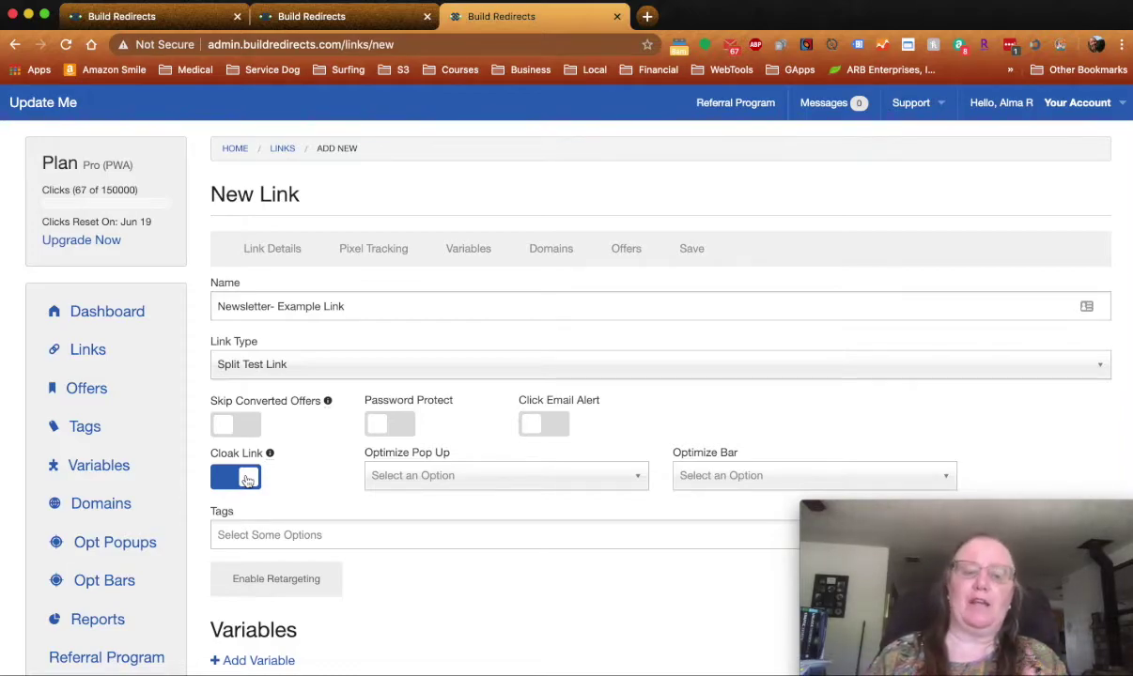
{"action": "left_click", "coordinate": [237, 480]}
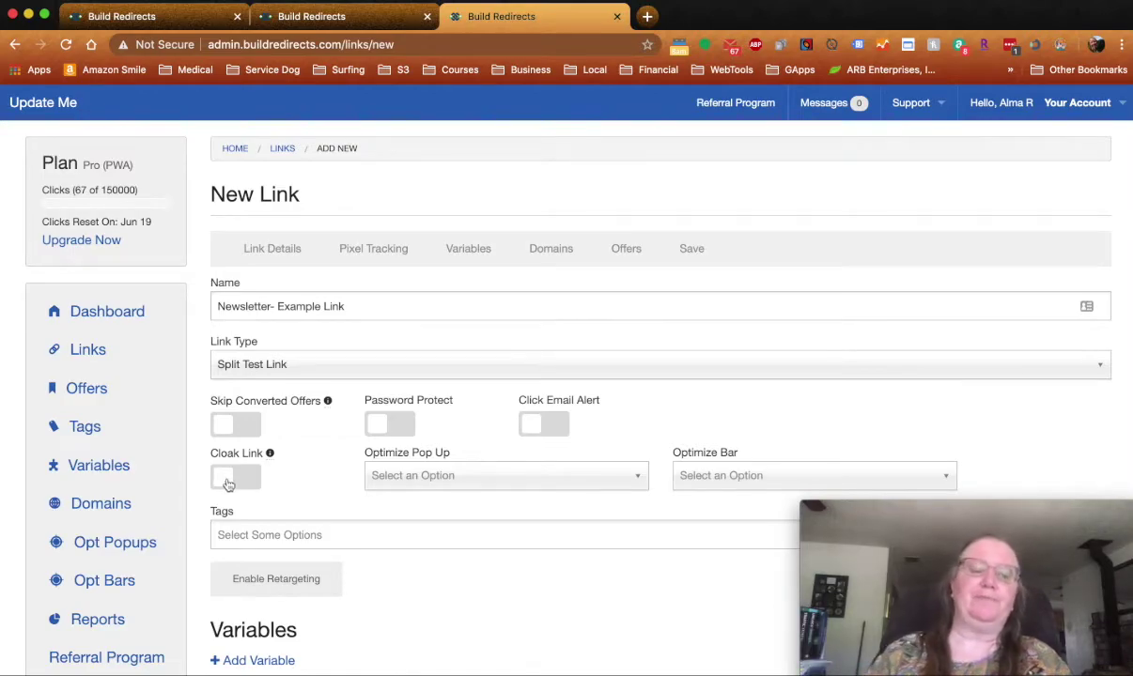
Tag the new link with Newsletter and Example Tag
{"action": "scroll", "coordinate": [252, 474], "scroll_direction": "down", "scroll_amount": 3}
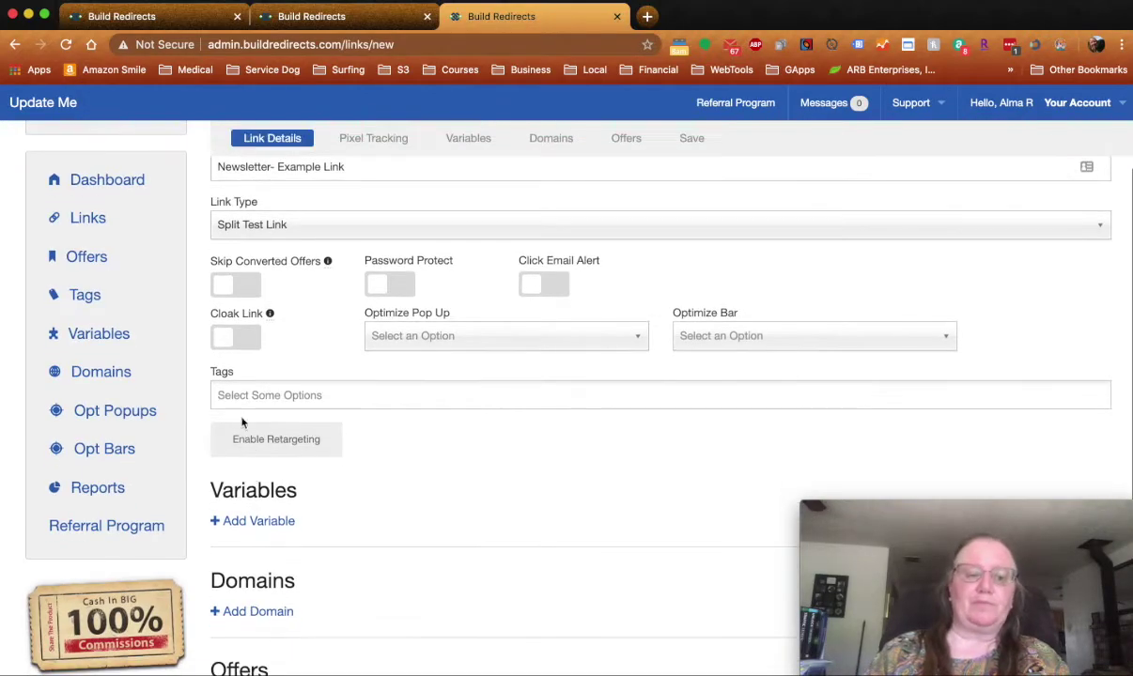
{"action": "left_click", "coordinate": [244, 400]}
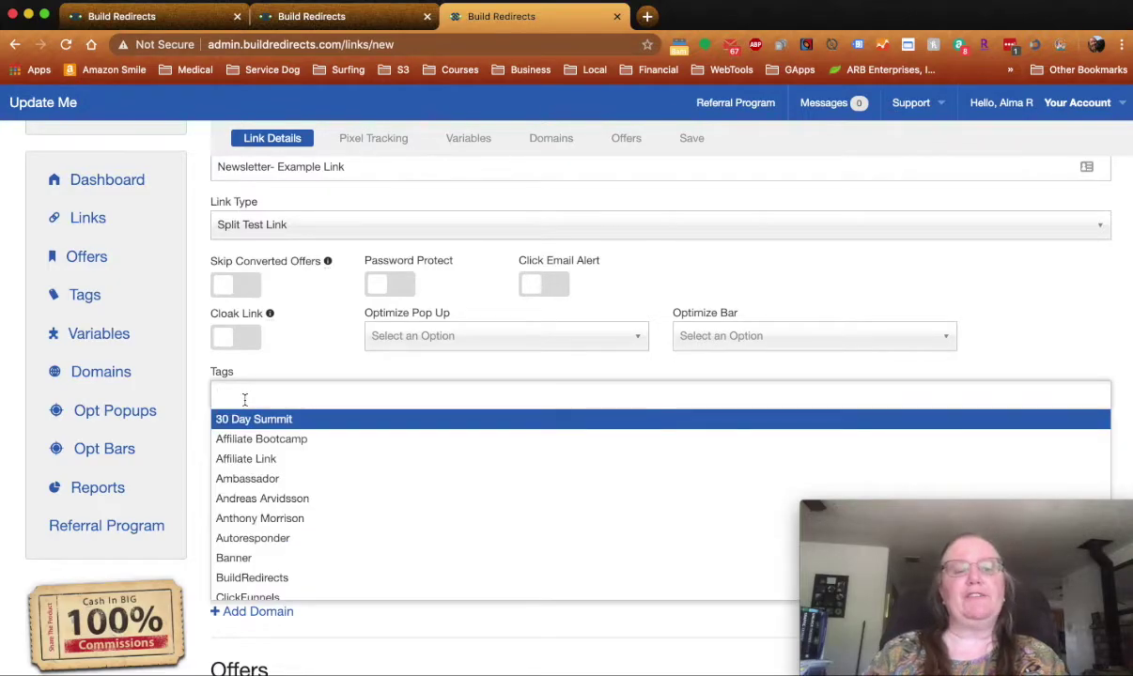
{"action": "type", "text": "news"}
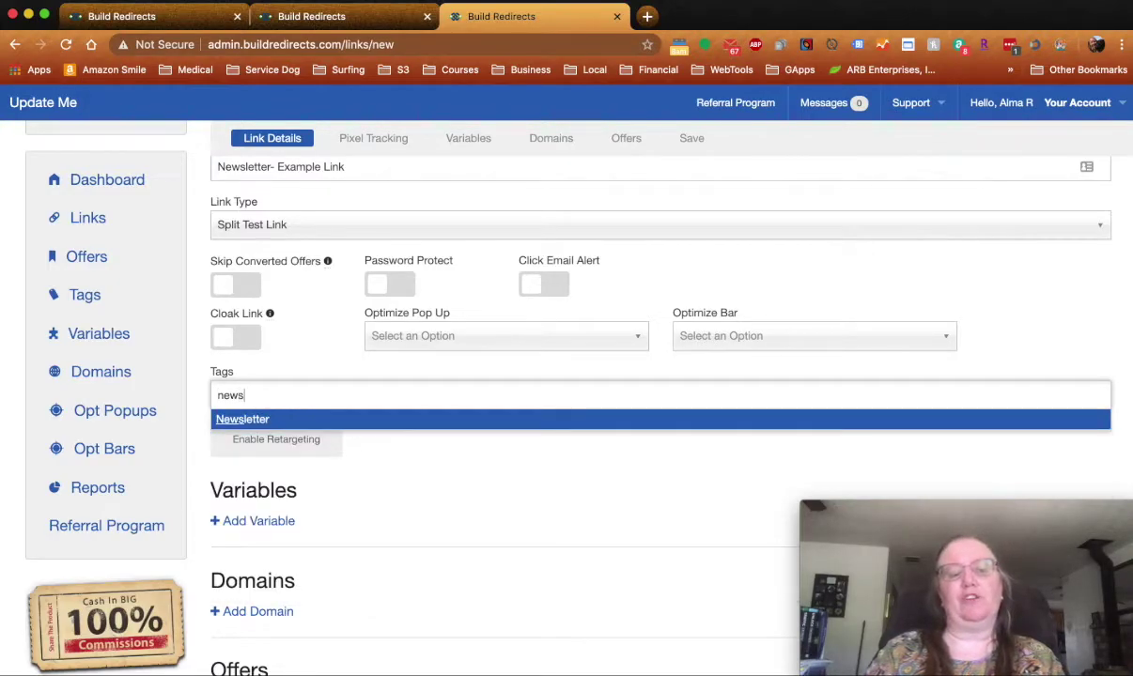
{"action": "key", "text": "Return"}
{"action": "type", "text": "exampl"}
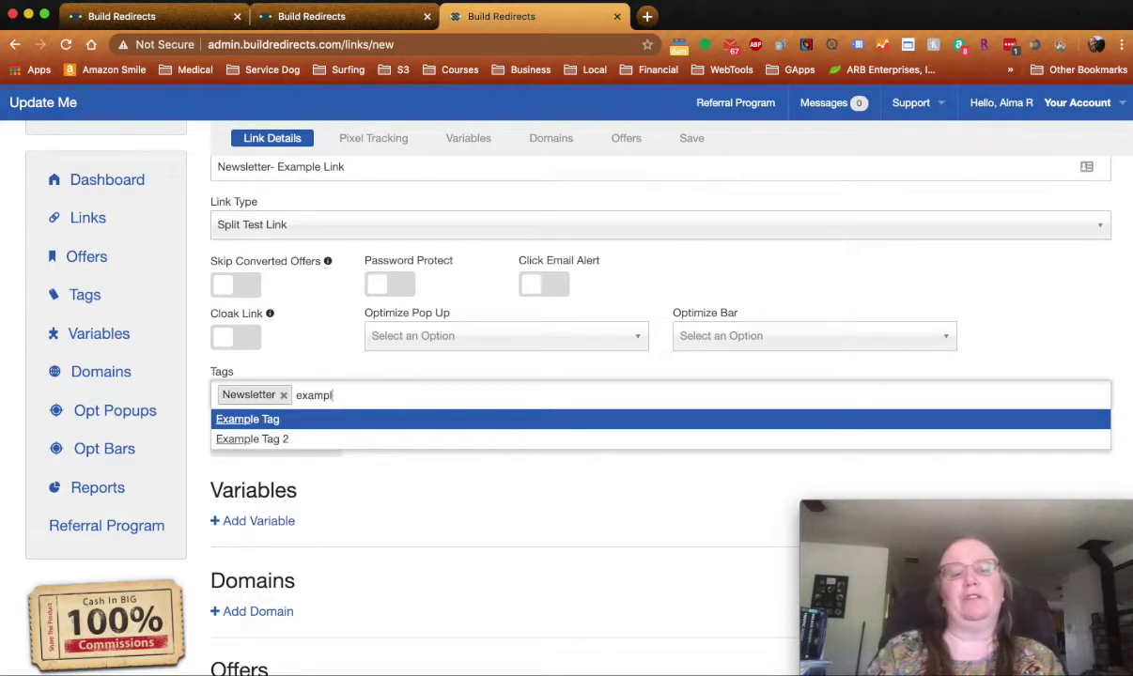
{"action": "type", "text": "e "}
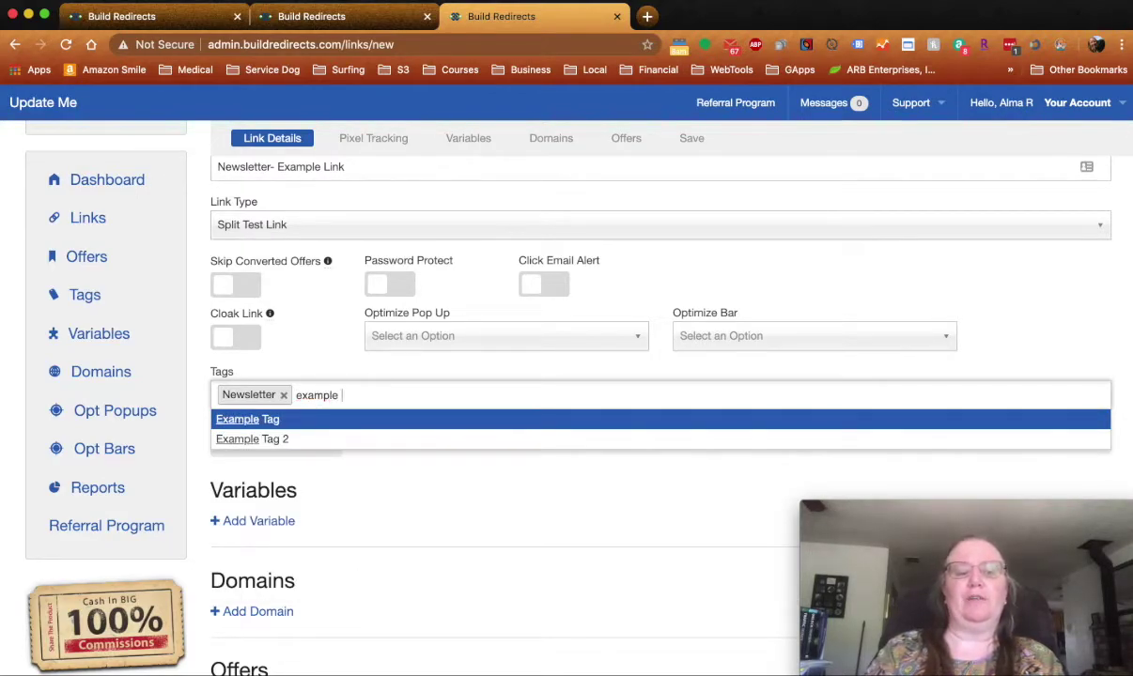
{"action": "type", "text": "tags"}
{"action": "key", "text": "BackSpace"}
{"action": "key", "text": "Return"}
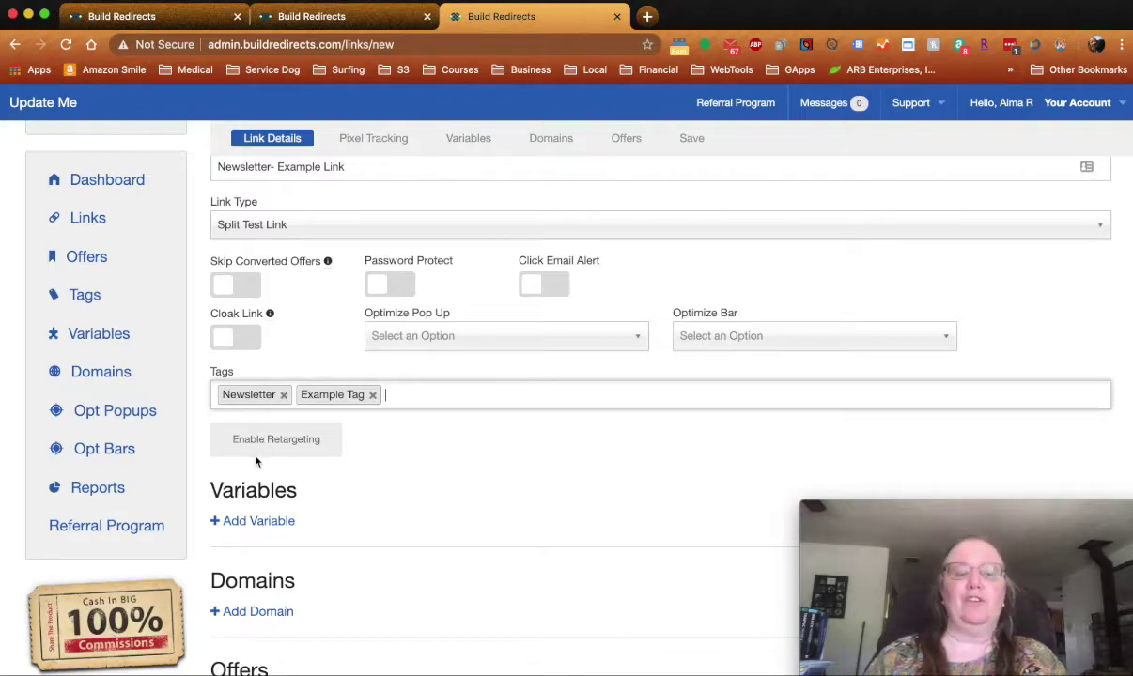
Add a domain to the link, choosing the "go" subdomain of the owner's name-based site, with the slug examplenewsletter
{"action": "scroll", "coordinate": [255, 462], "scroll_direction": "down", "scroll_amount": 3}
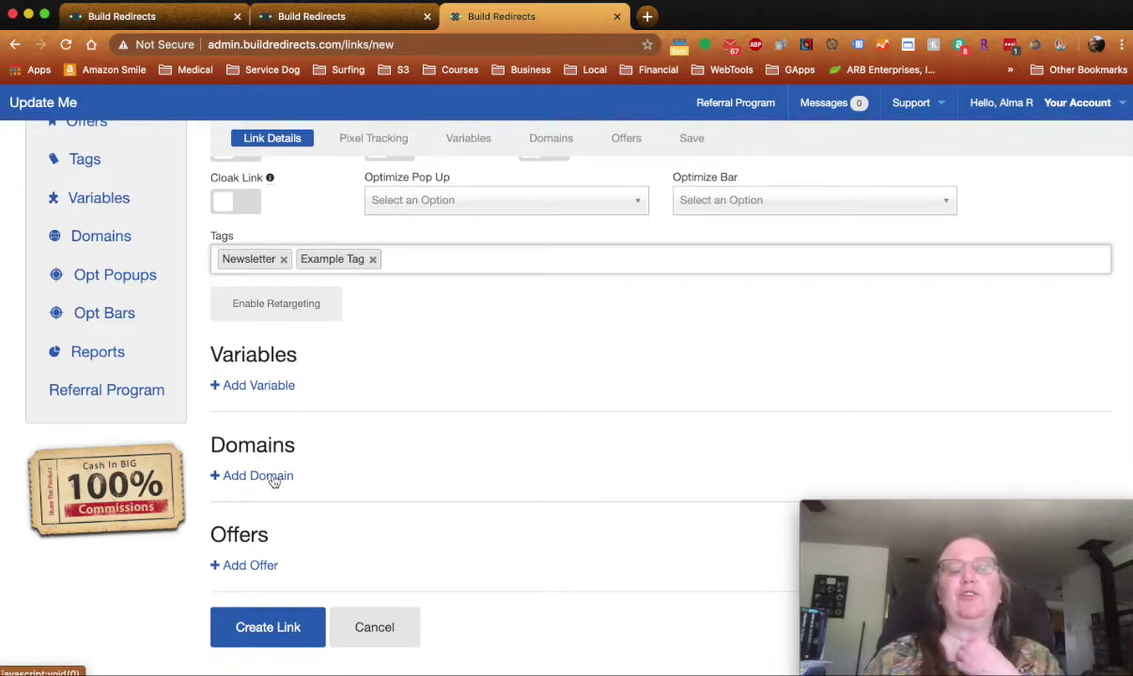
{"action": "left_click", "coordinate": [273, 480]}
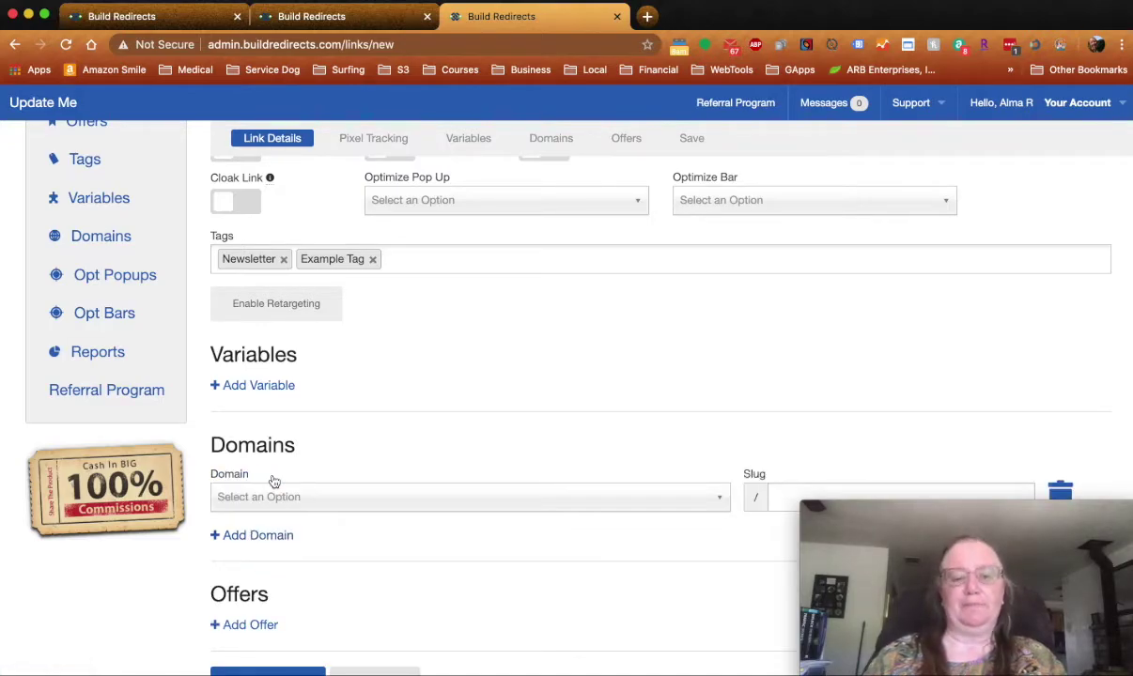
{"action": "scroll", "coordinate": [274, 481], "scroll_direction": "down", "scroll_amount": 3}
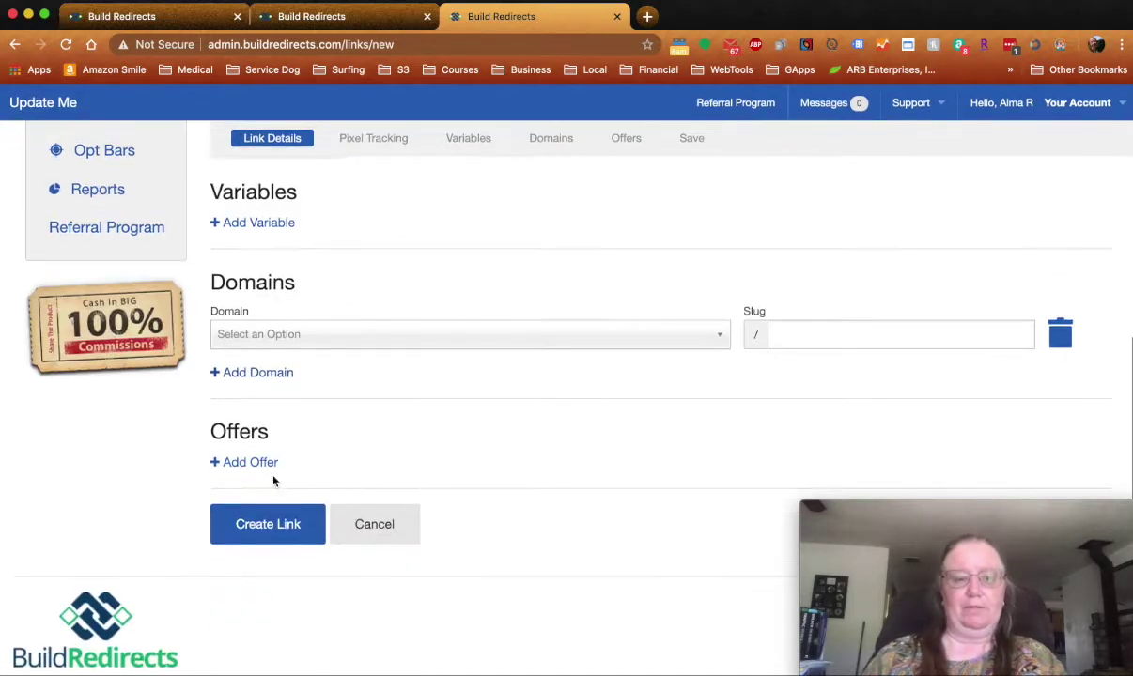
{"action": "left_click", "coordinate": [308, 340]}
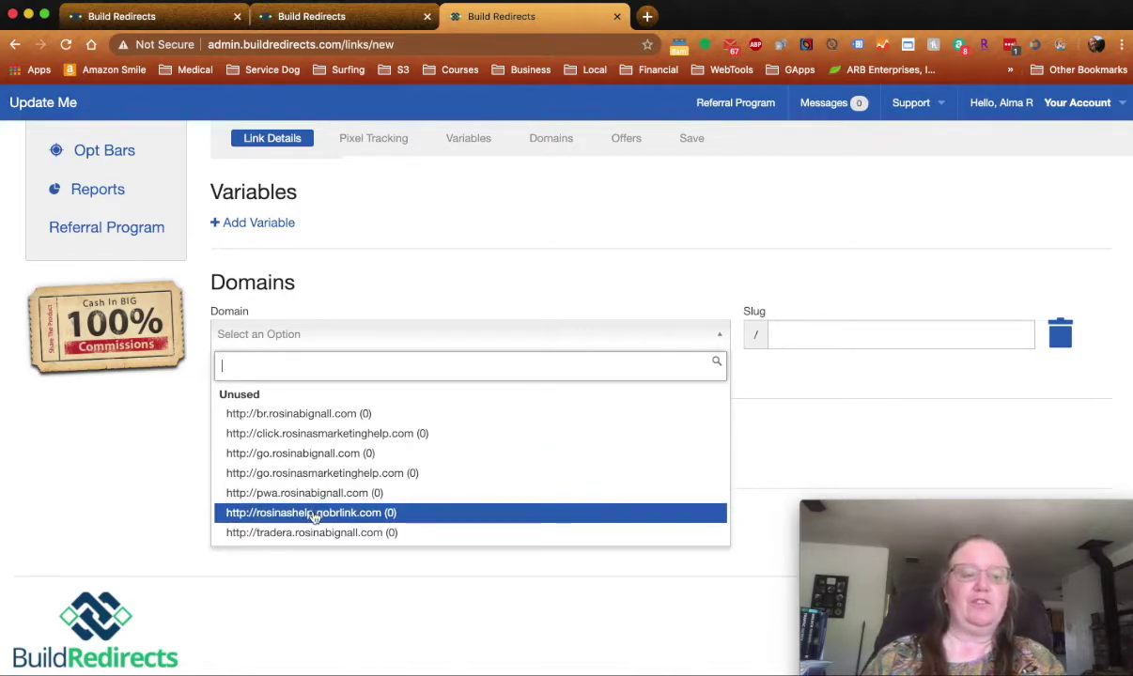
{"action": "left_click", "coordinate": [333, 454]}
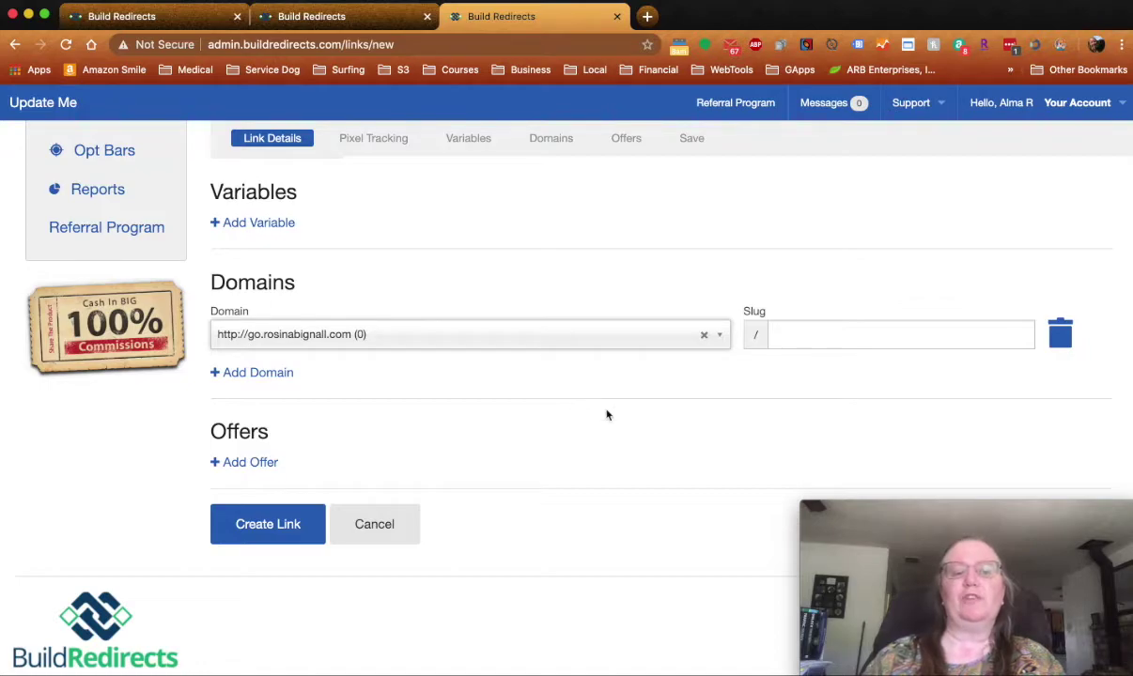
{"action": "left_click", "coordinate": [814, 340]}
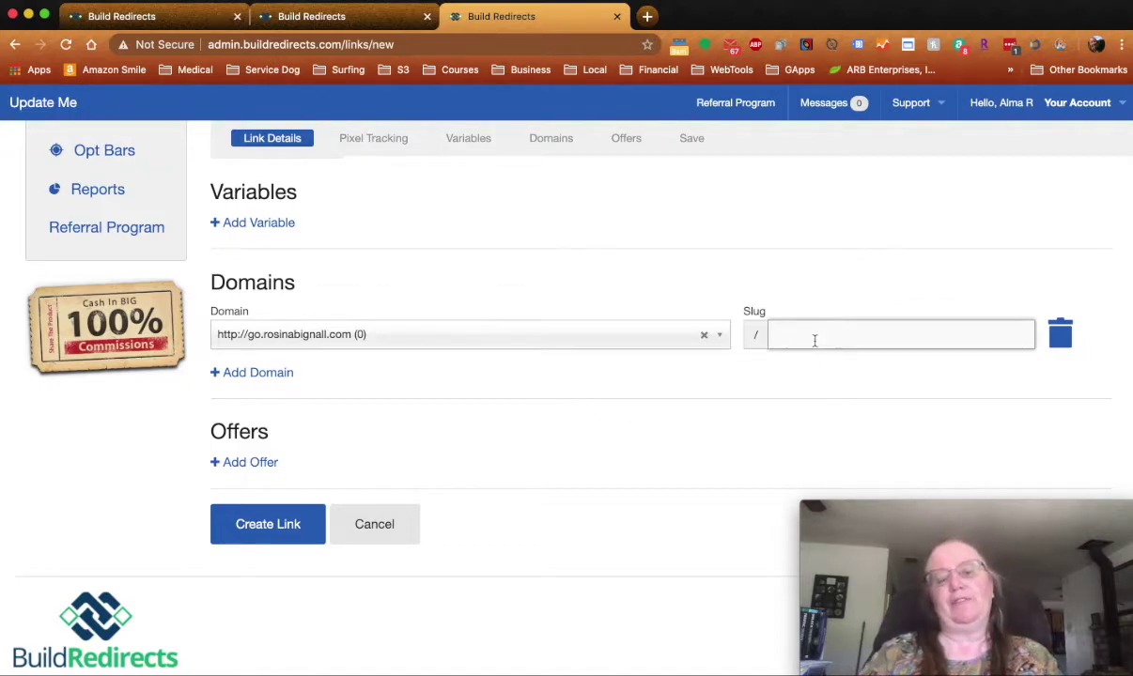
{"action": "type", "text": "examplenewsletter"}
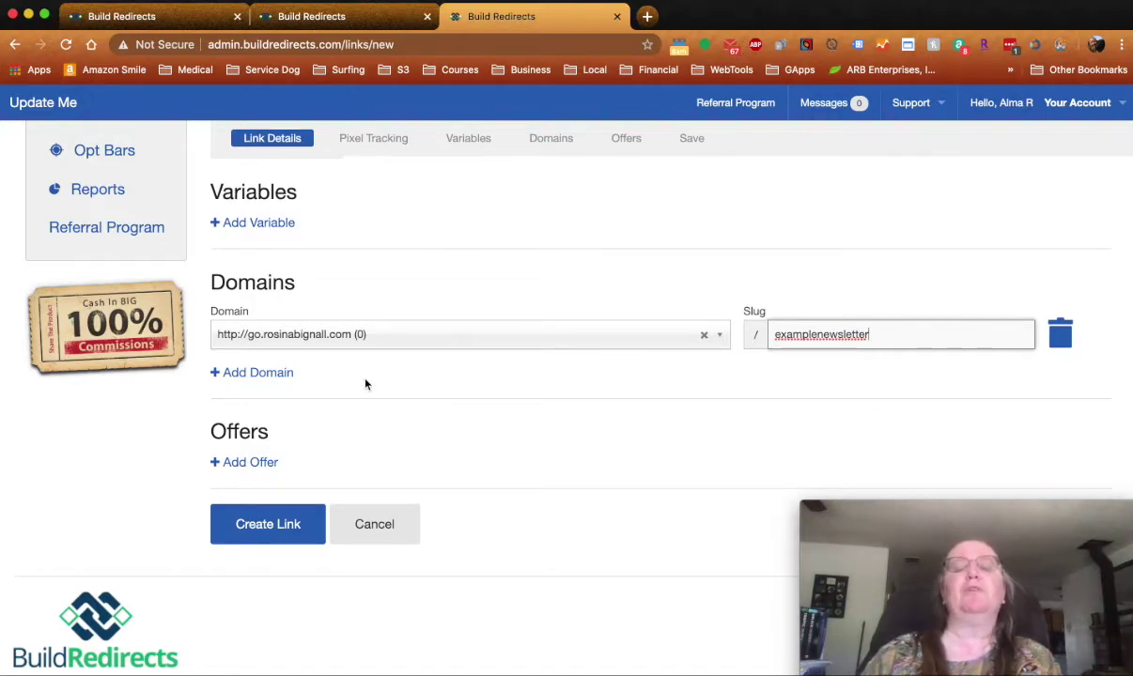
Add a second domain to the link, choosing the "click" subdomain of the marketing help site, with the slug examplenewsletter
{"action": "left_click", "coordinate": [269, 376]}
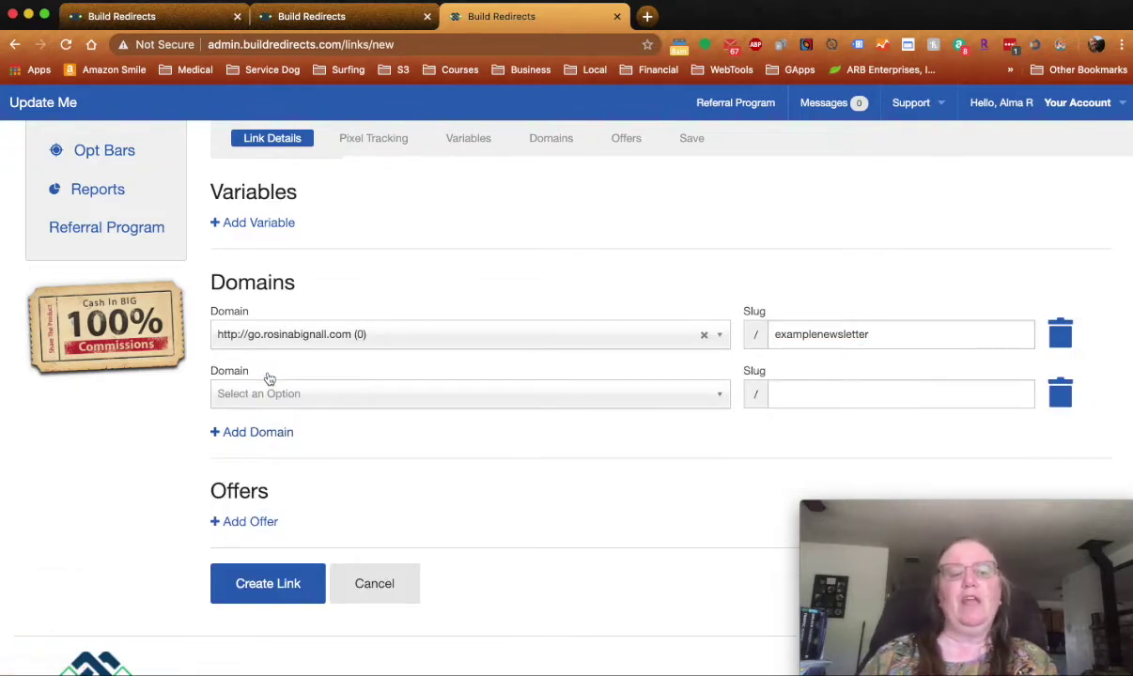
{"action": "left_click", "coordinate": [314, 394]}
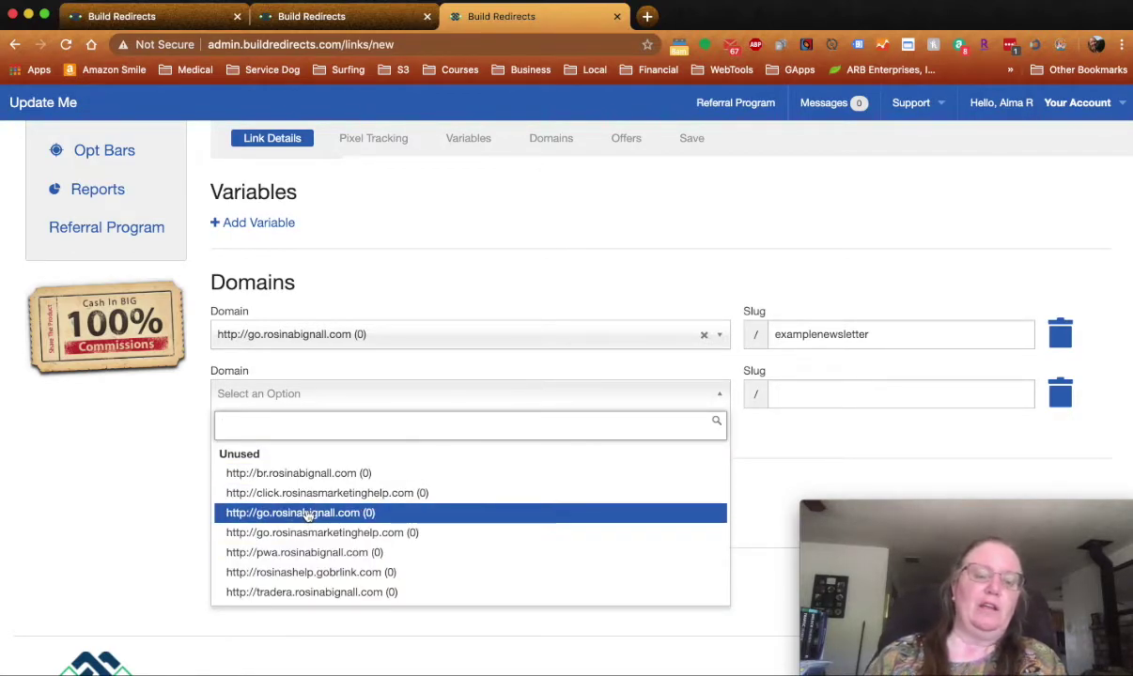
{"action": "left_click", "coordinate": [307, 495]}
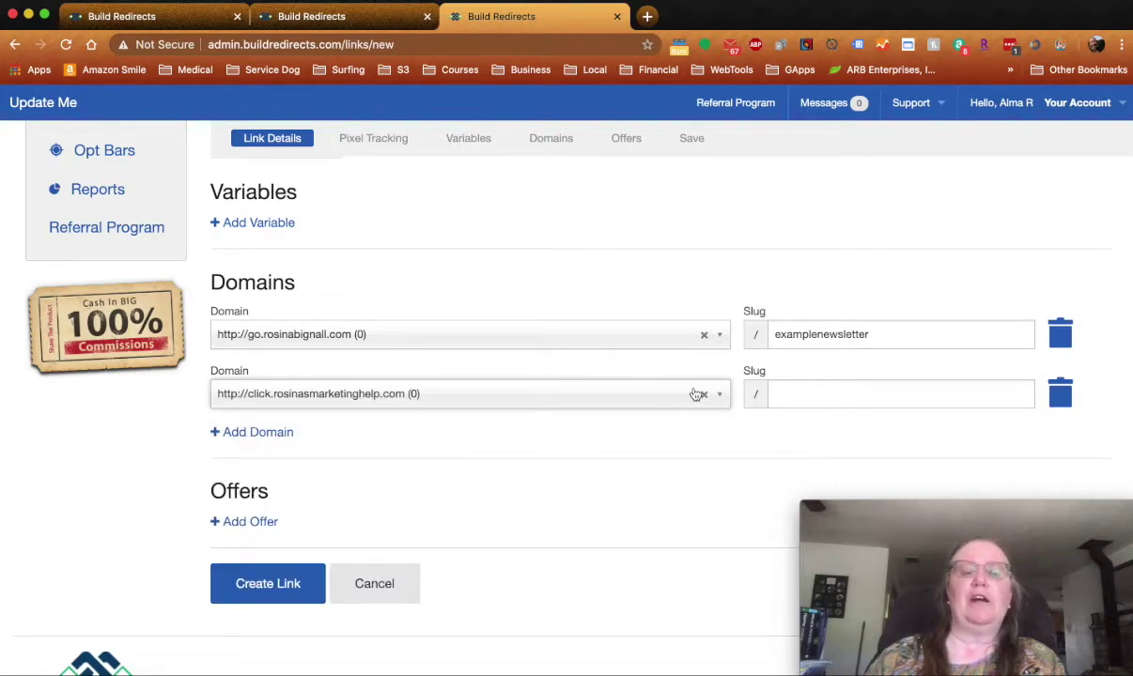
{"action": "left_click", "coordinate": [818, 392]}
{"action": "type", "text": "examplenewsletter"}
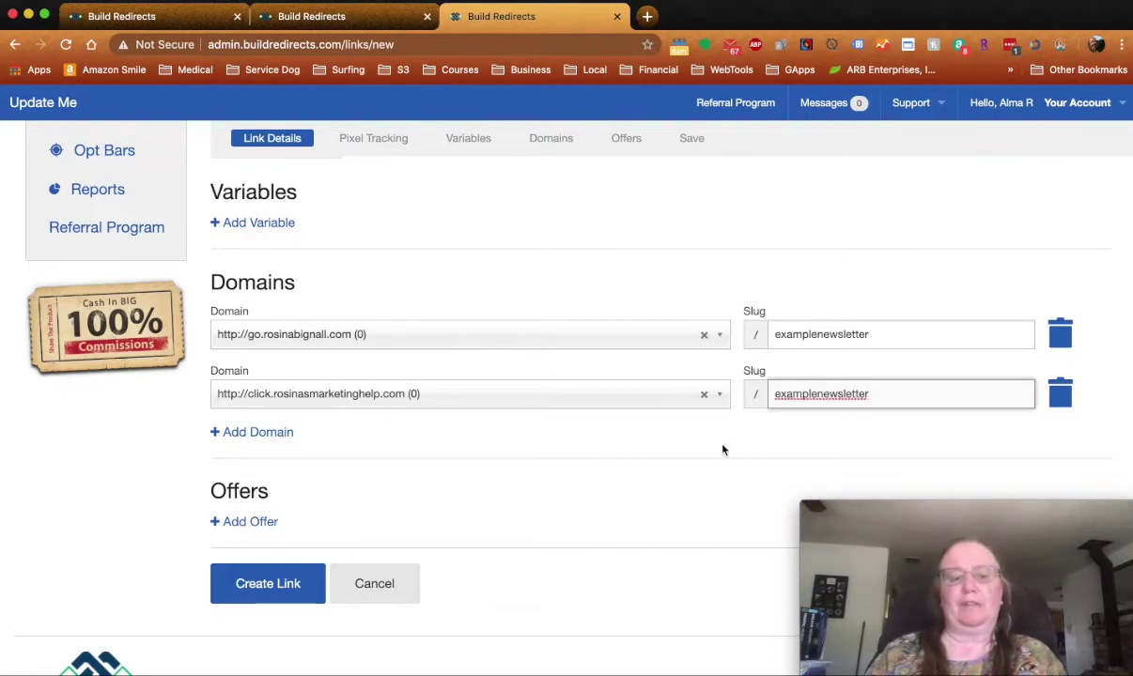
{"action": "scroll", "coordinate": [404, 489], "scroll_direction": "down", "scroll_amount": 1}
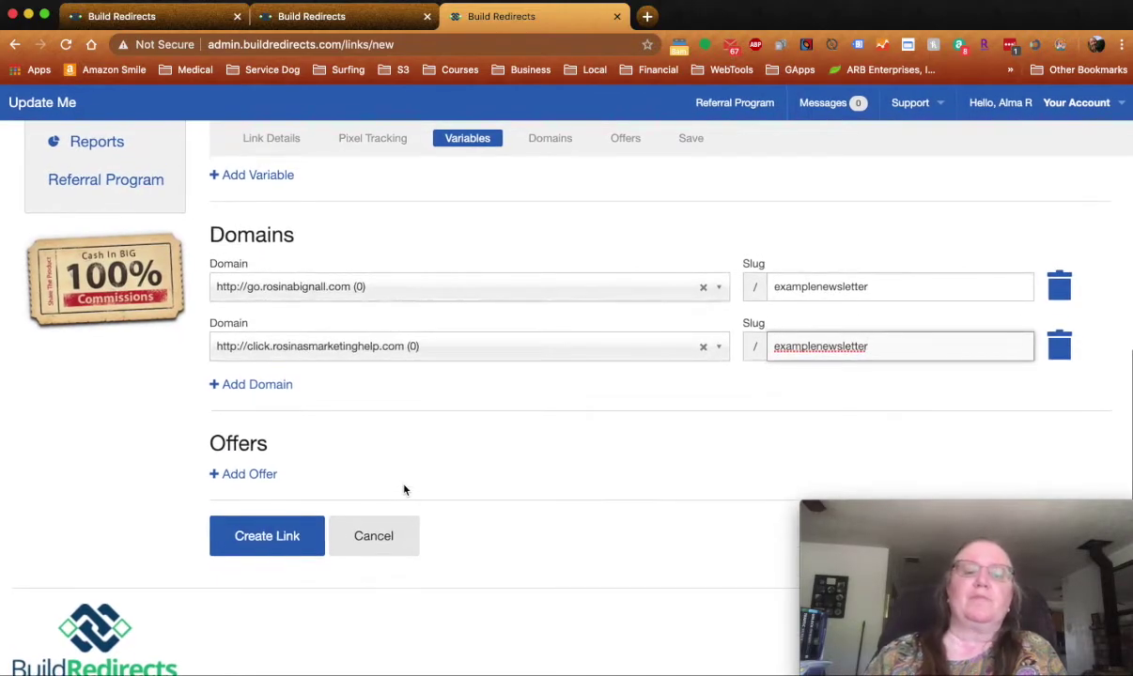
Add an offer to the link that sends traffic to BuildRedirects - $1 Trial Page
{"action": "left_click", "coordinate": [424, 385]}
{"action": "scroll", "coordinate": [425, 385], "scroll_direction": "down", "scroll_amount": 1}
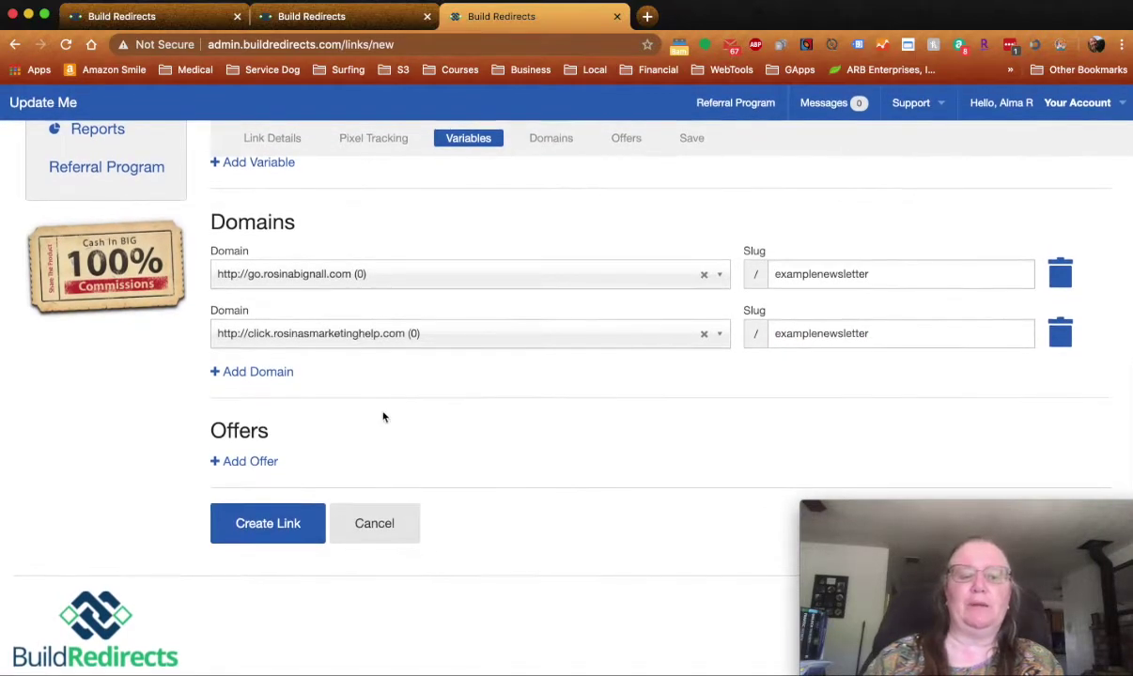
{"action": "left_click", "coordinate": [242, 461]}
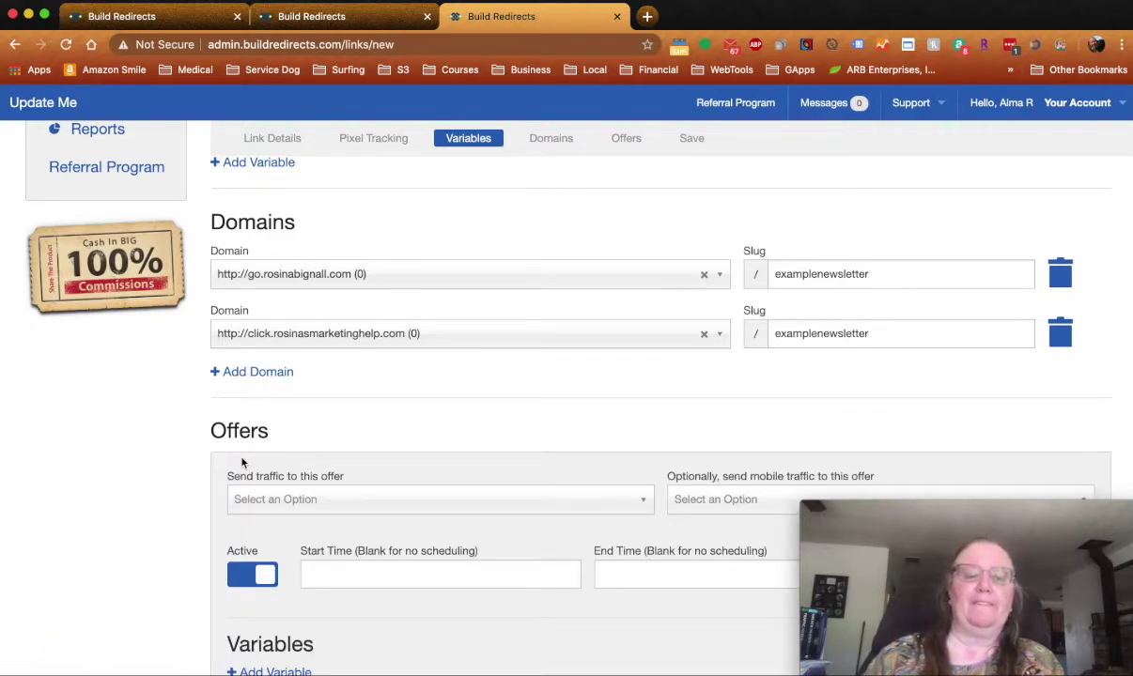
{"action": "scroll", "coordinate": [242, 460], "scroll_direction": "down", "scroll_amount": 5}
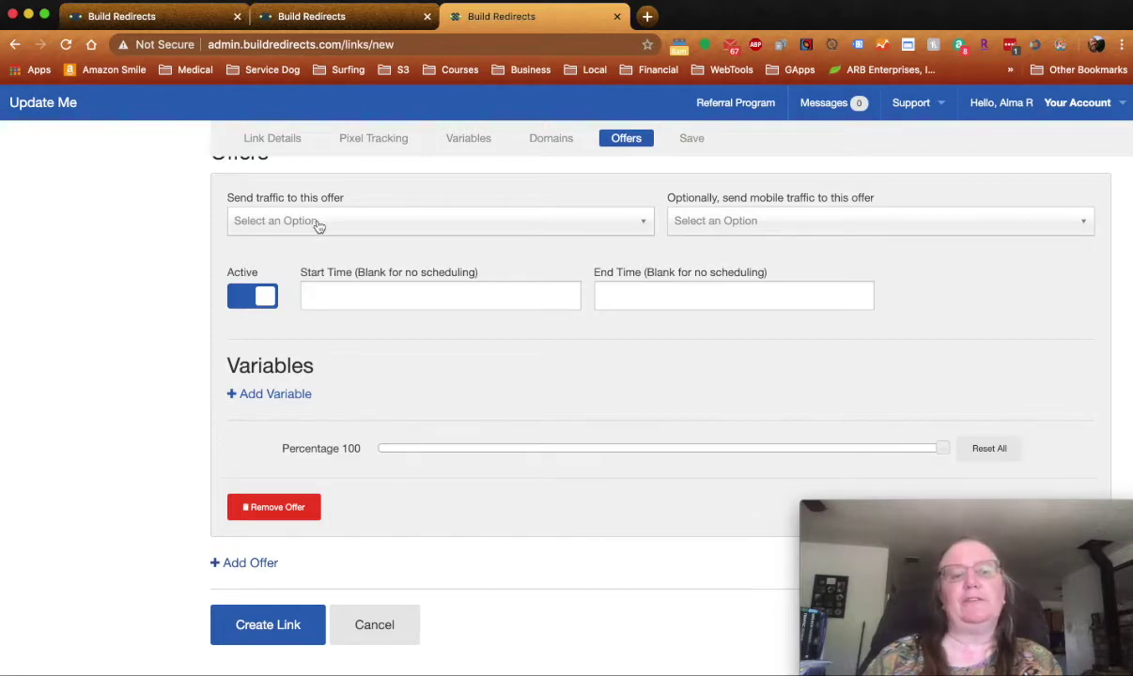
{"action": "left_click", "coordinate": [334, 224]}
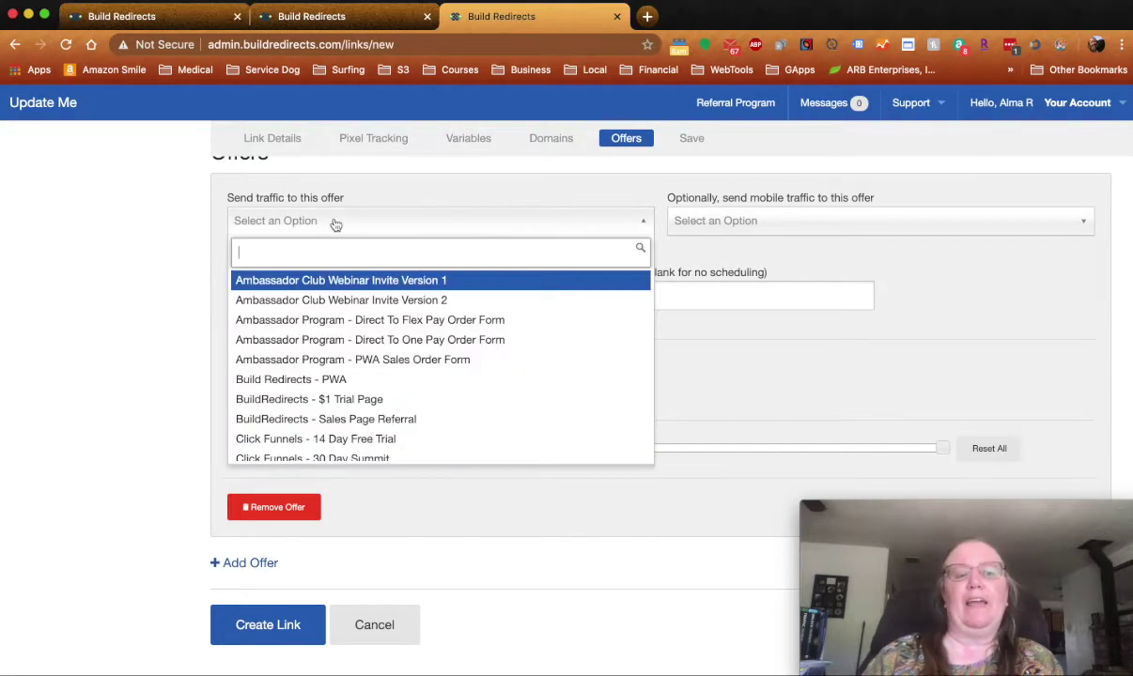
{"action": "left_click", "coordinate": [329, 400]}
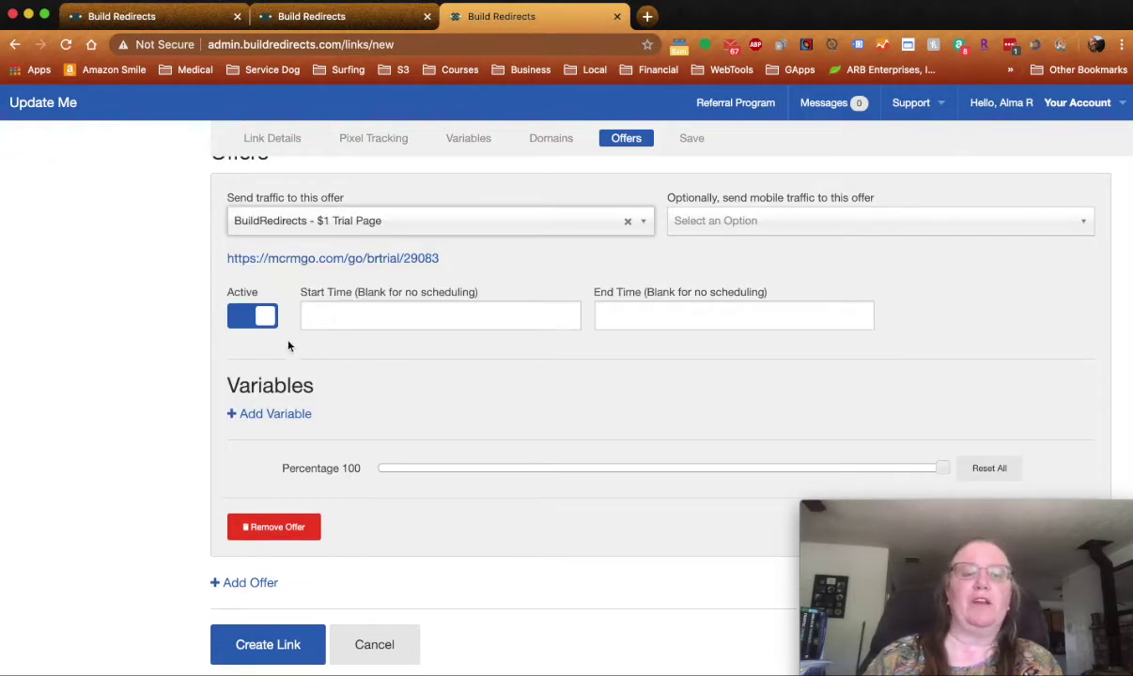
Add a second offer to the link that sends traffic to Click Funnels - 14 Day Free Trial
{"action": "left_click", "coordinate": [264, 583]}
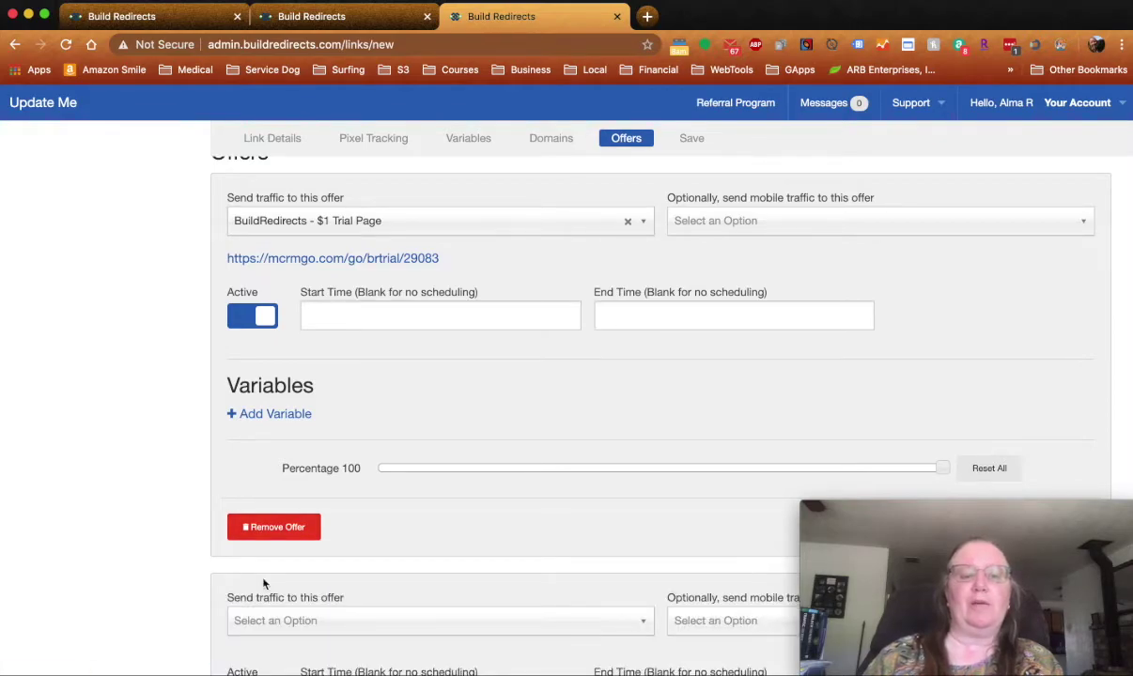
{"action": "scroll", "coordinate": [263, 584], "scroll_direction": "down", "scroll_amount": 2}
{"action": "left_click", "coordinate": [309, 508]}
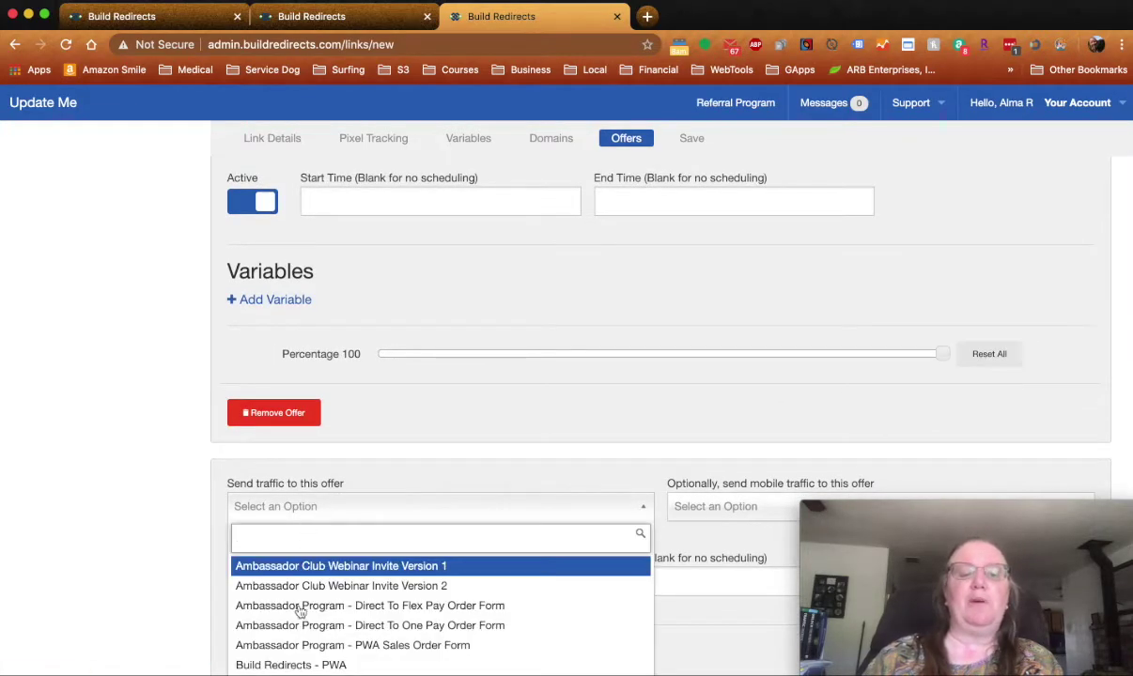
{"action": "scroll", "coordinate": [299, 615], "scroll_direction": "down", "scroll_amount": 2}
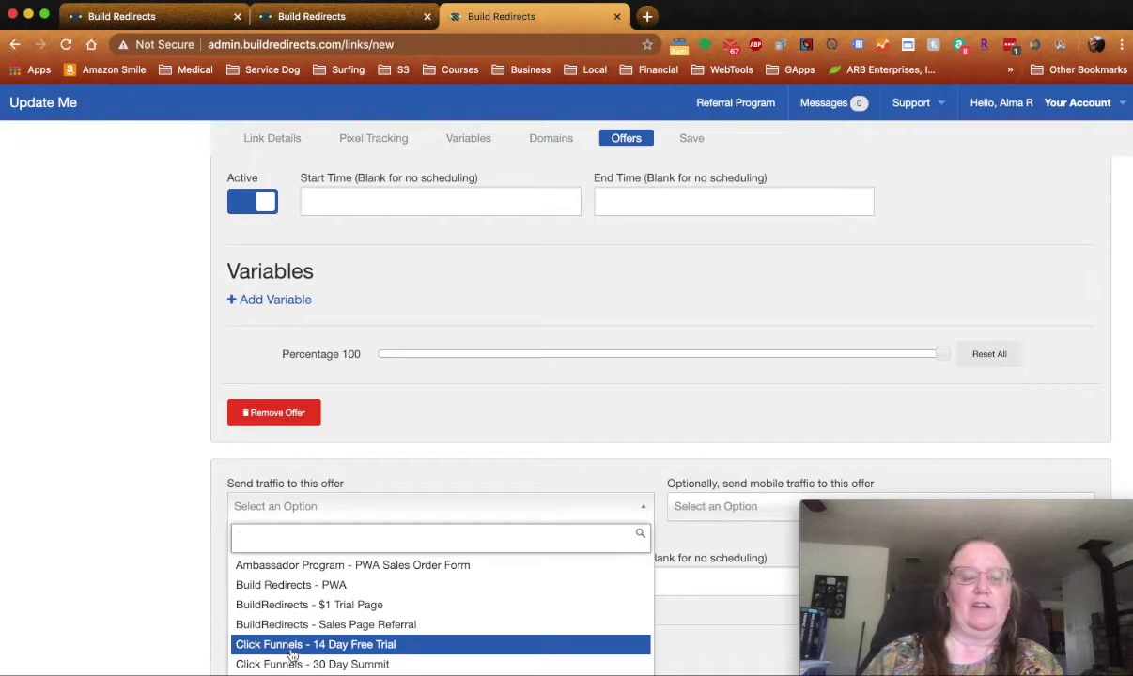
{"action": "left_click", "coordinate": [293, 646]}
Add a third offer to the link that sends traffic to IIC - Free Book v1
{"action": "scroll", "coordinate": [290, 645], "scroll_direction": "down", "scroll_amount": 5}
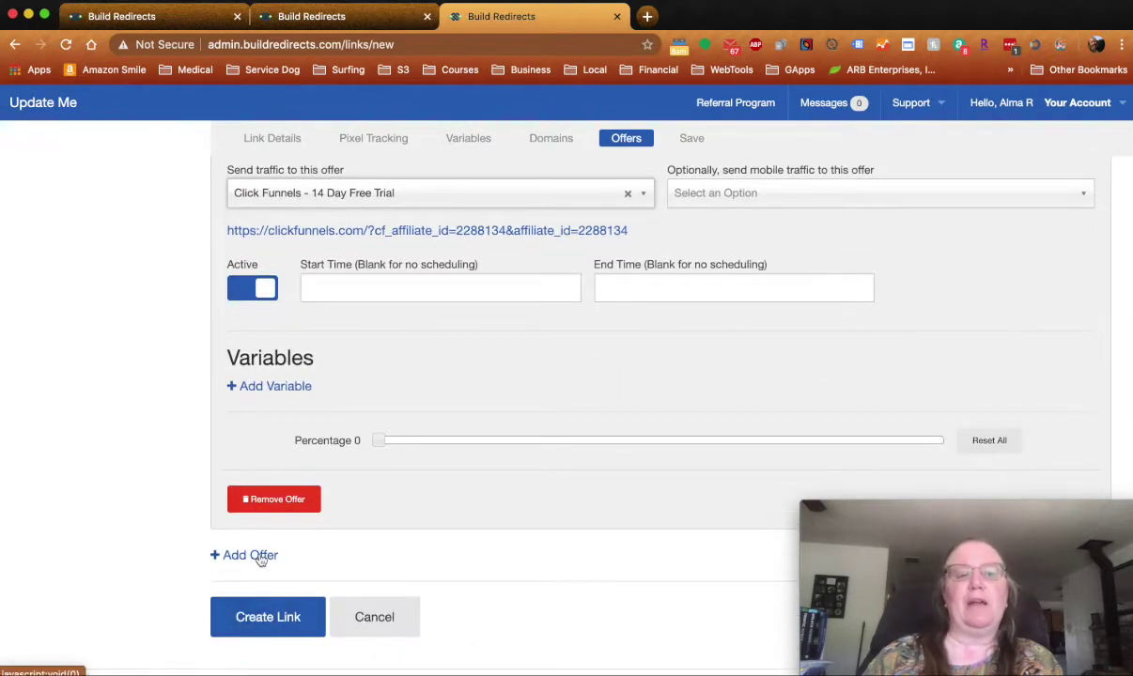
{"action": "left_click", "coordinate": [261, 558]}
{"action": "left_click", "coordinate": [339, 593]}
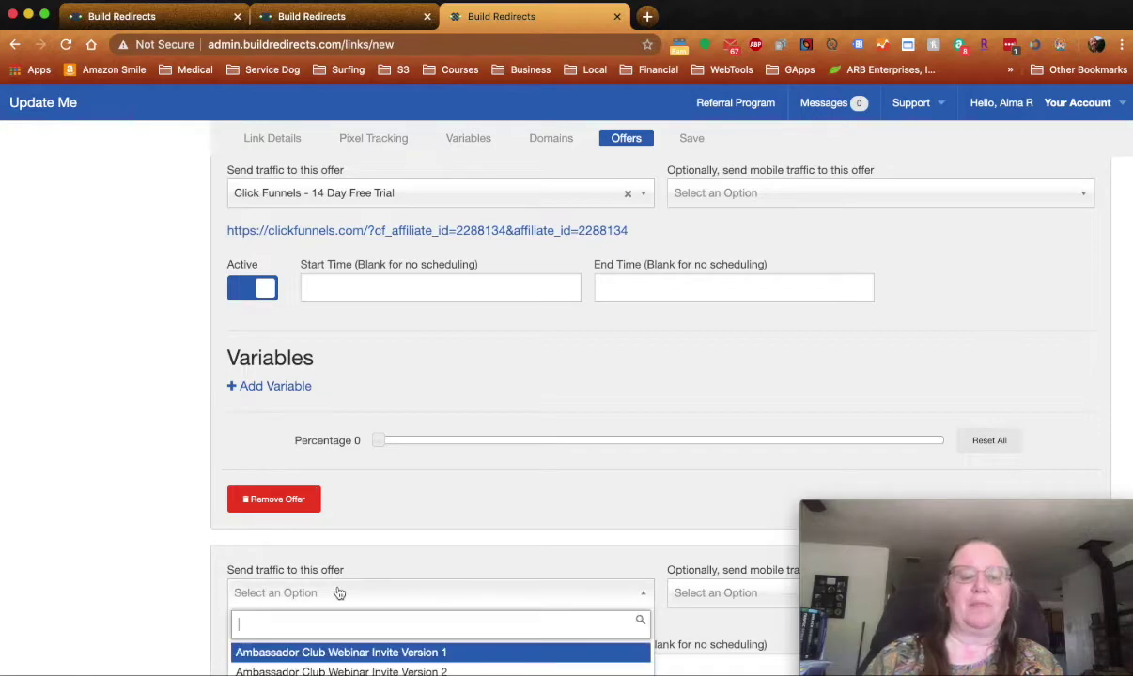
{"action": "scroll", "coordinate": [339, 593], "scroll_direction": "down", "scroll_amount": 4}
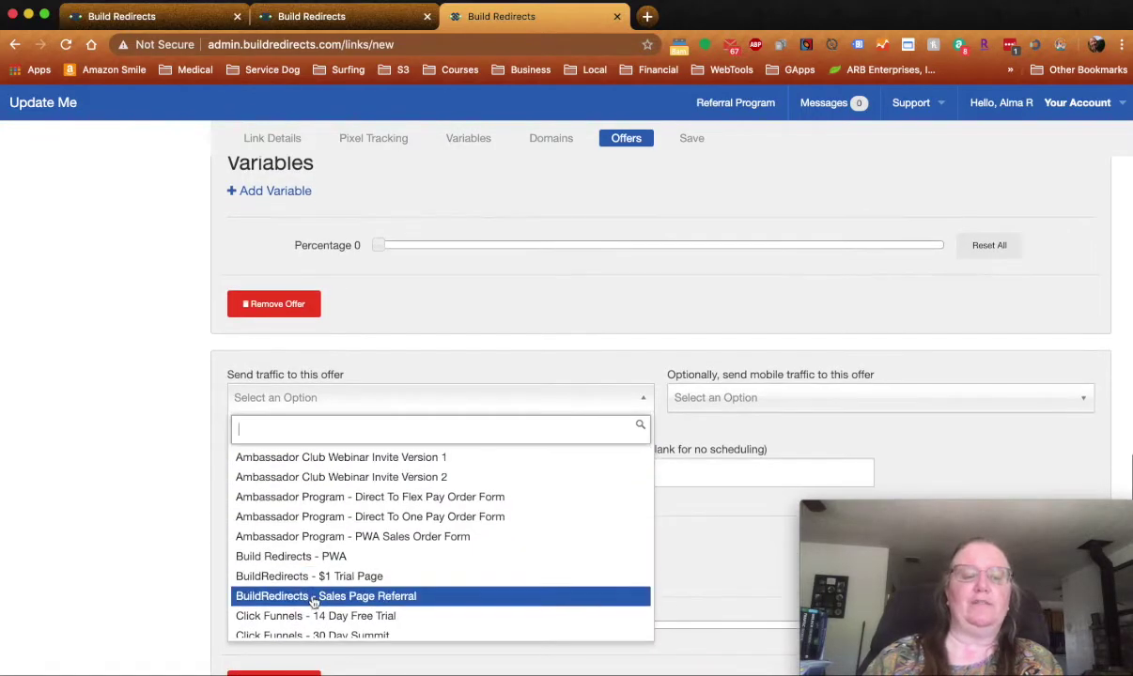
{"action": "scroll", "coordinate": [315, 601], "scroll_direction": "down", "scroll_amount": 10}
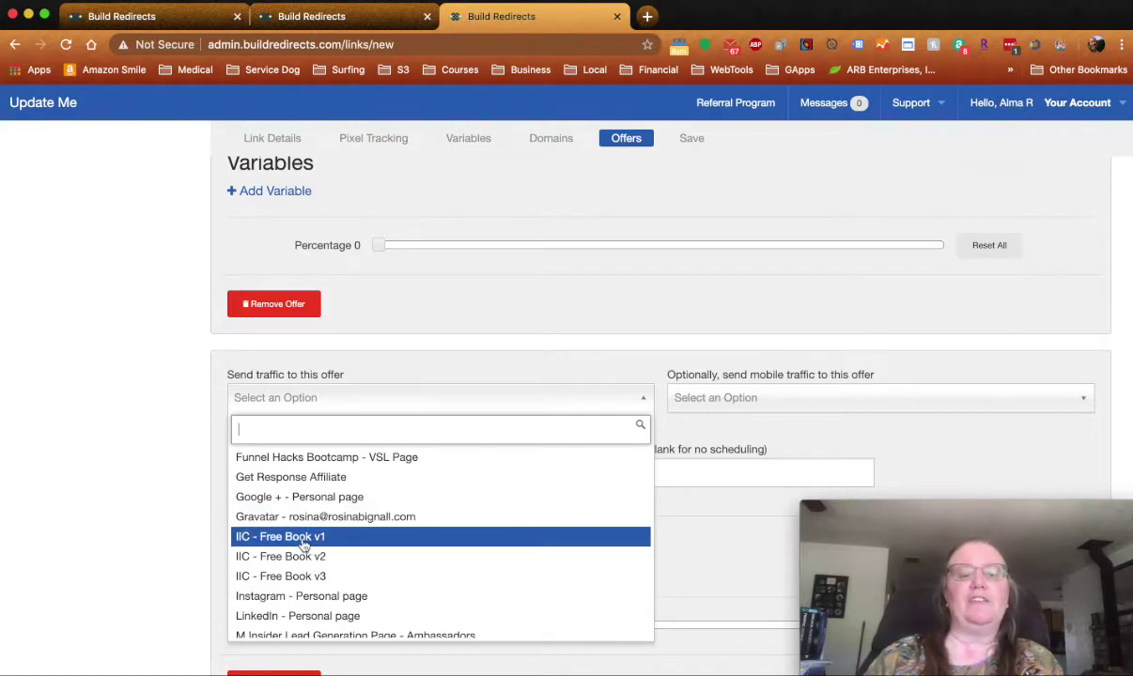
{"action": "left_click", "coordinate": [303, 545]}
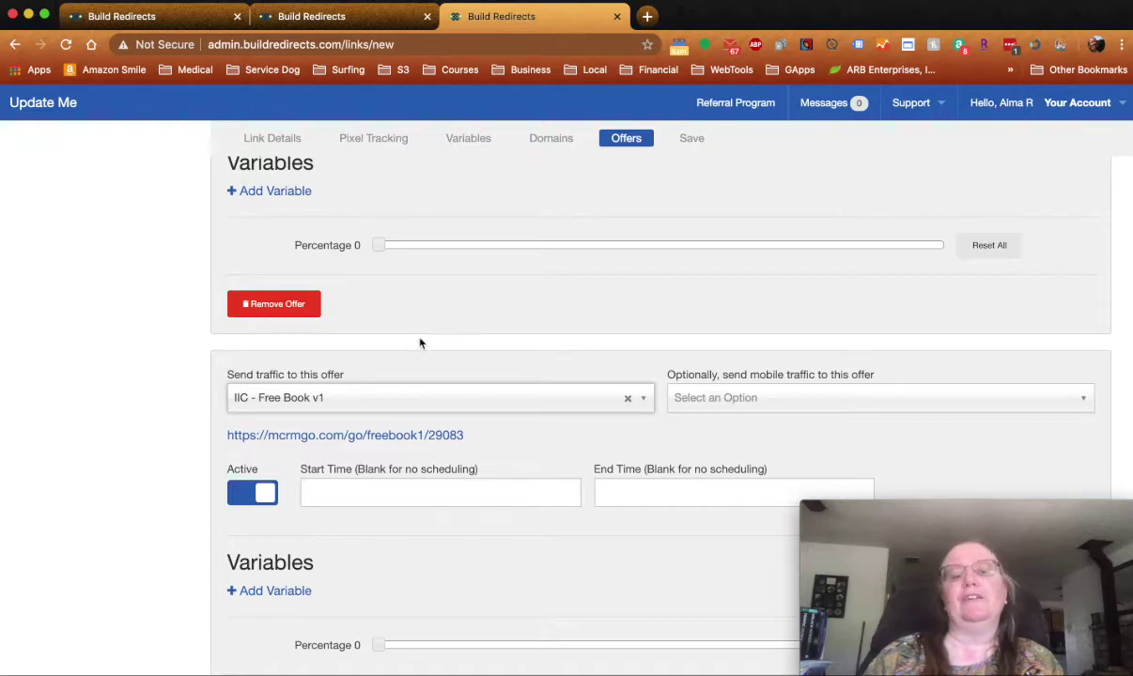
Set the traffic percentage of the BuildRedirects - $1 Trial Page offer to 20
{"action": "scroll", "coordinate": [392, 400], "scroll_direction": "up", "scroll_amount": 4}
{"action": "scroll", "coordinate": [392, 400], "scroll_direction": "up", "scroll_amount": 10}
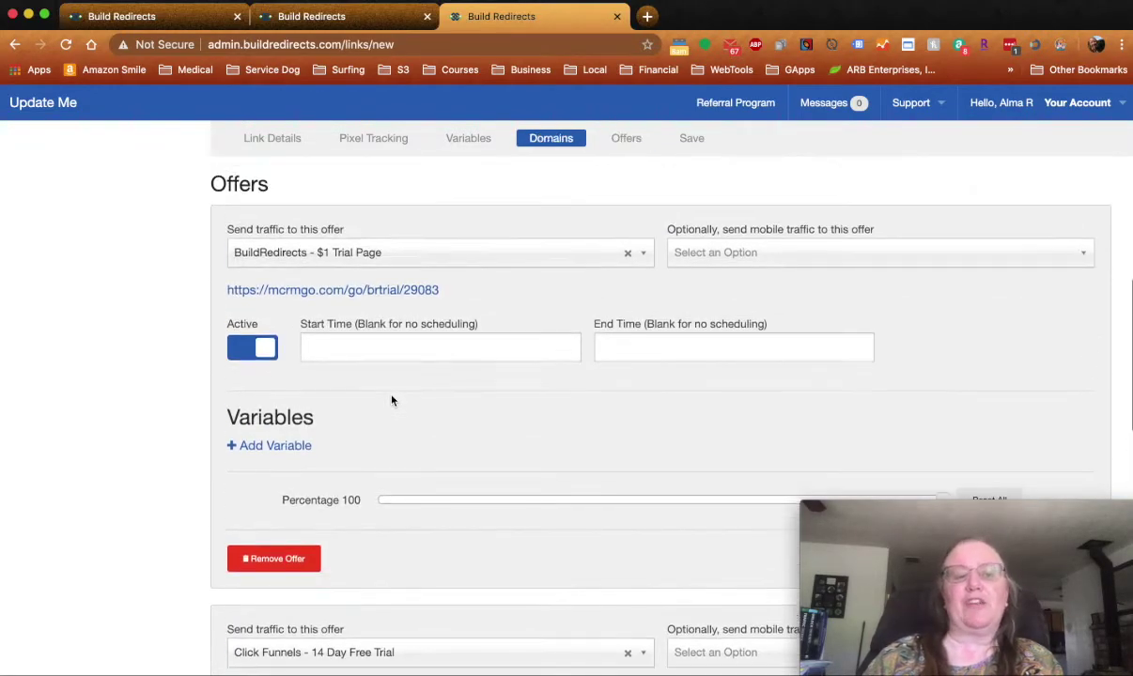
{"action": "scroll", "coordinate": [391, 401], "scroll_direction": "down", "scroll_amount": 2}
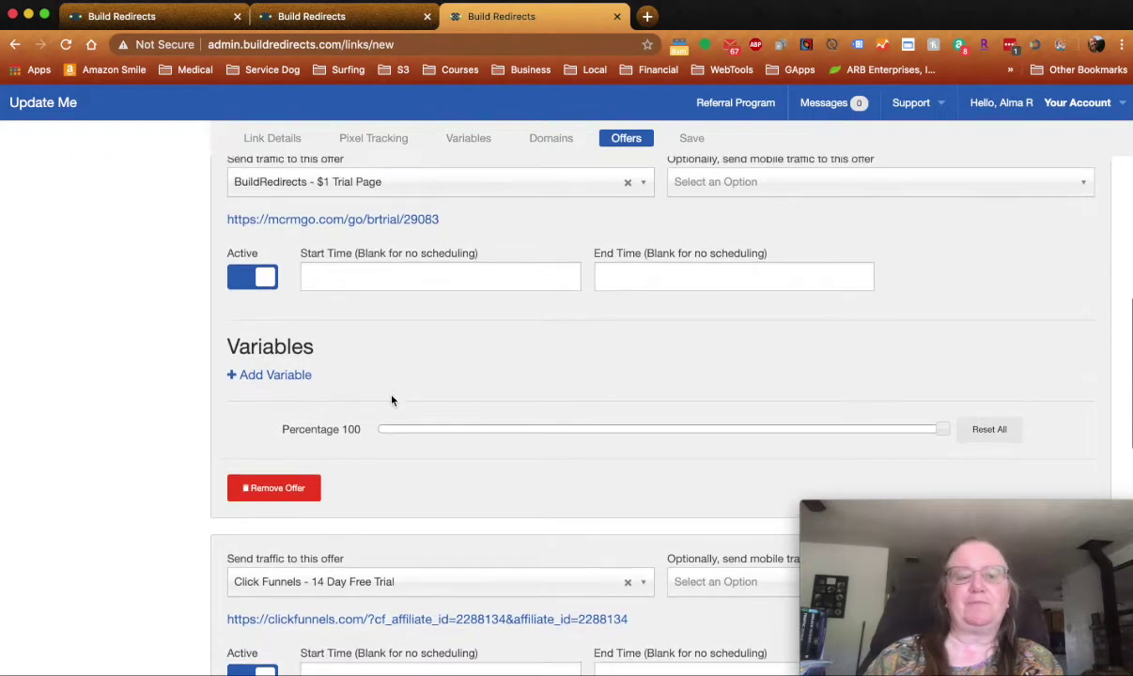
{"action": "scroll", "coordinate": [392, 400], "scroll_direction": "up", "scroll_amount": 2}
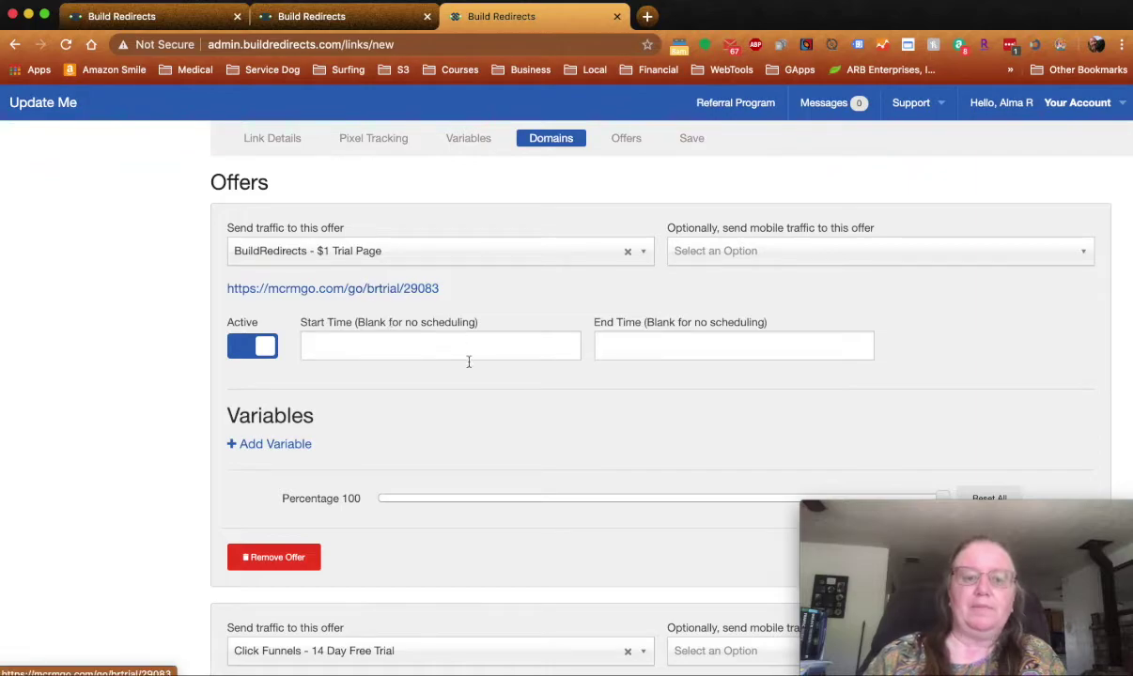
{"action": "scroll", "coordinate": [448, 418], "scroll_direction": "down", "scroll_amount": 2}
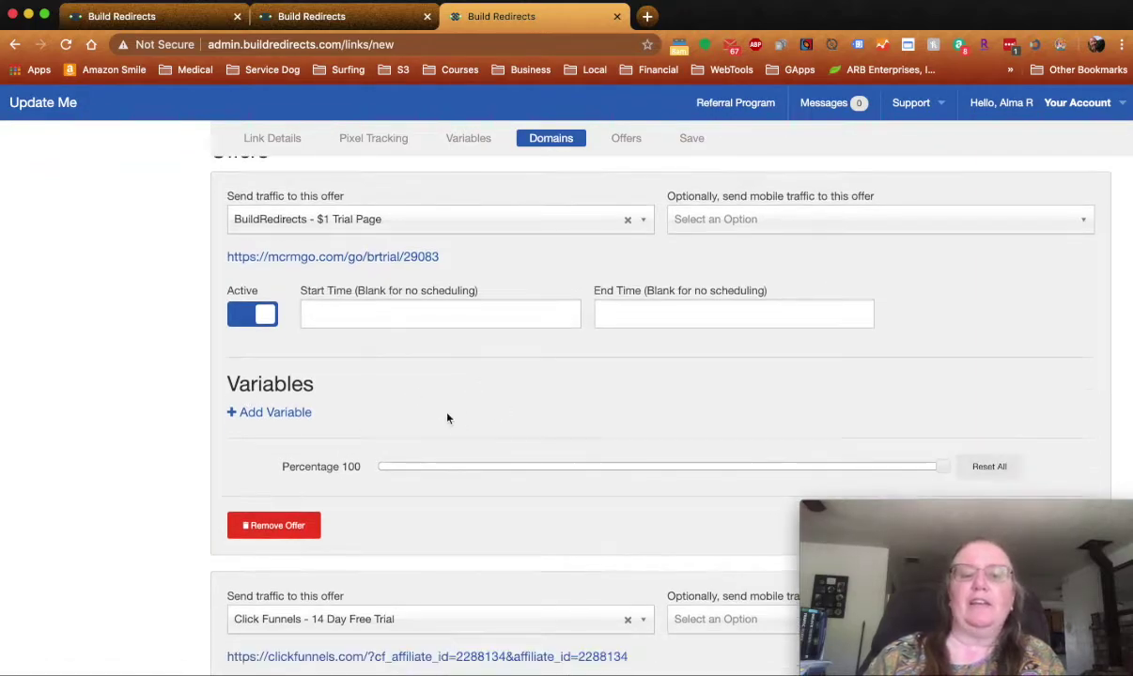
{"action": "scroll", "coordinate": [448, 418], "scroll_direction": "up", "scroll_amount": 1}
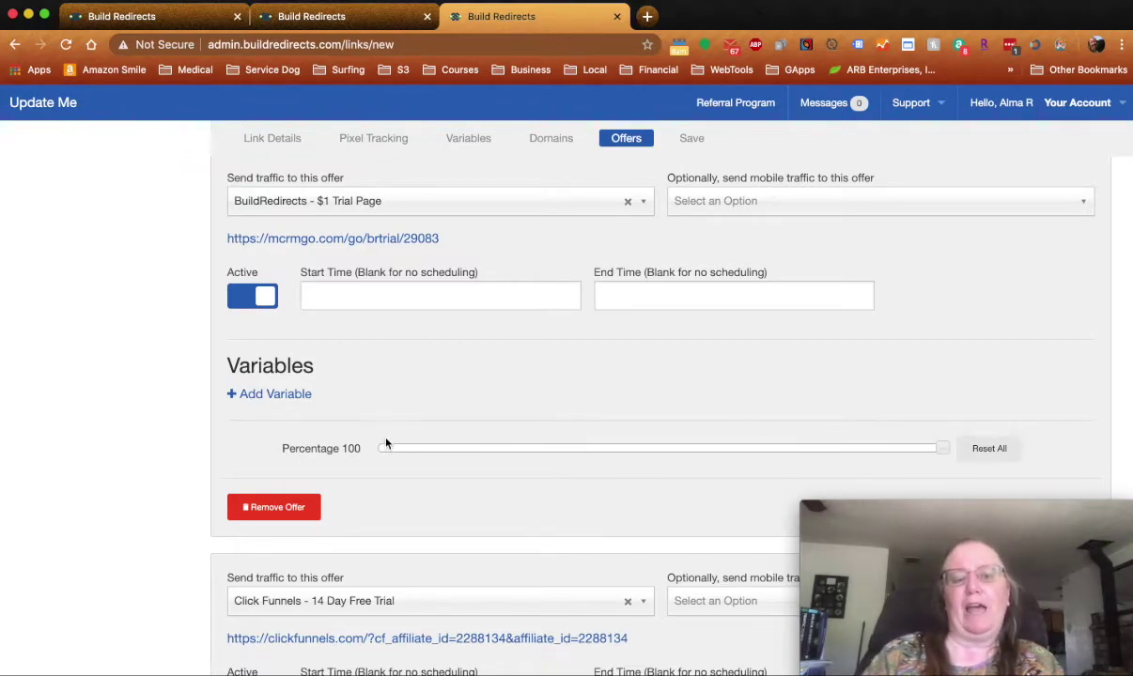
{"action": "left_click", "coordinate": [490, 451]}
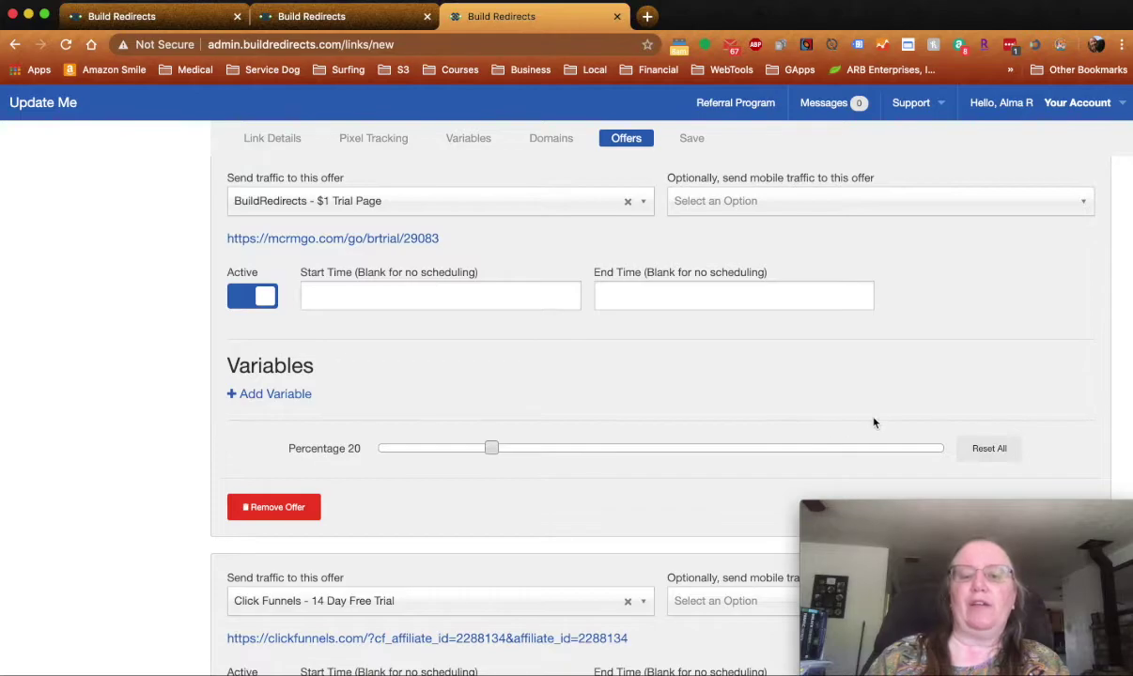
Check how the traffic is shared between the offers and reset all percentages to an even split
{"action": "scroll", "coordinate": [855, 409], "scroll_direction": "down", "scroll_amount": 5}
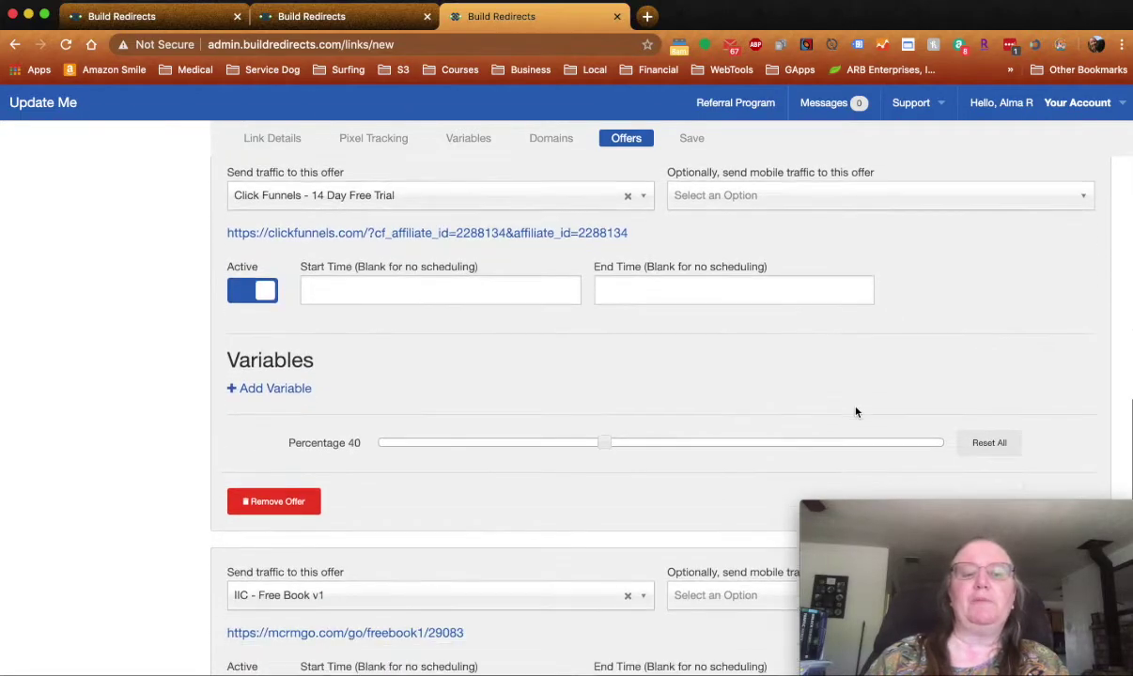
{"action": "scroll", "coordinate": [640, 506], "scroll_direction": "down", "scroll_amount": 2}
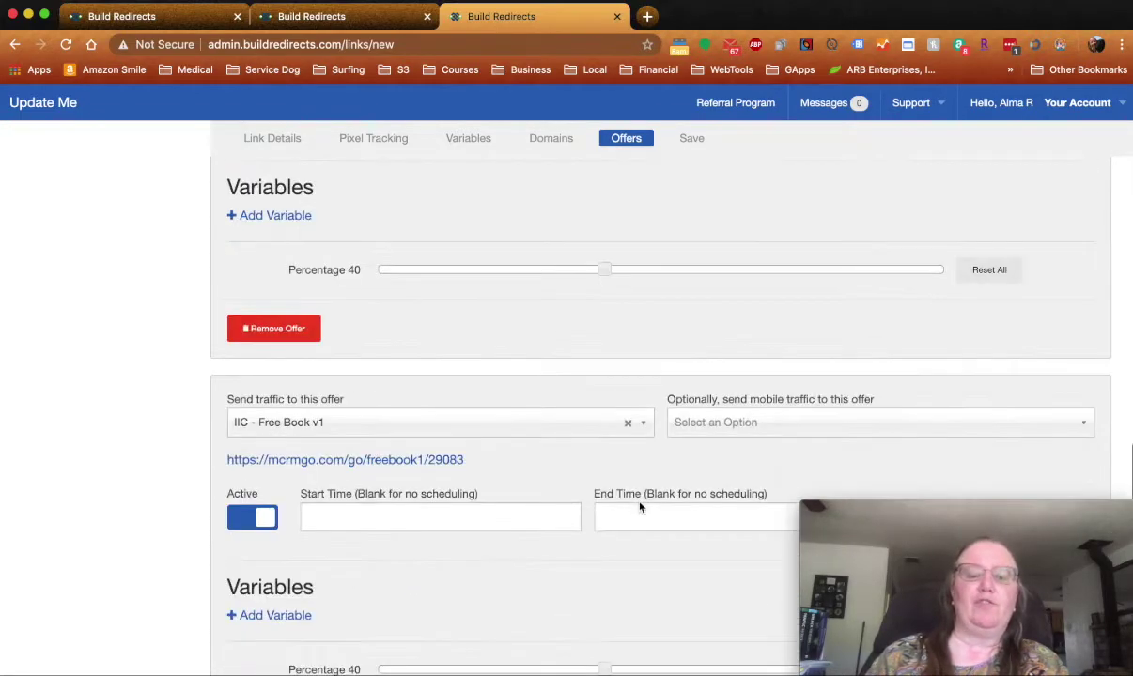
{"action": "scroll", "coordinate": [640, 507], "scroll_direction": "down", "scroll_amount": 3}
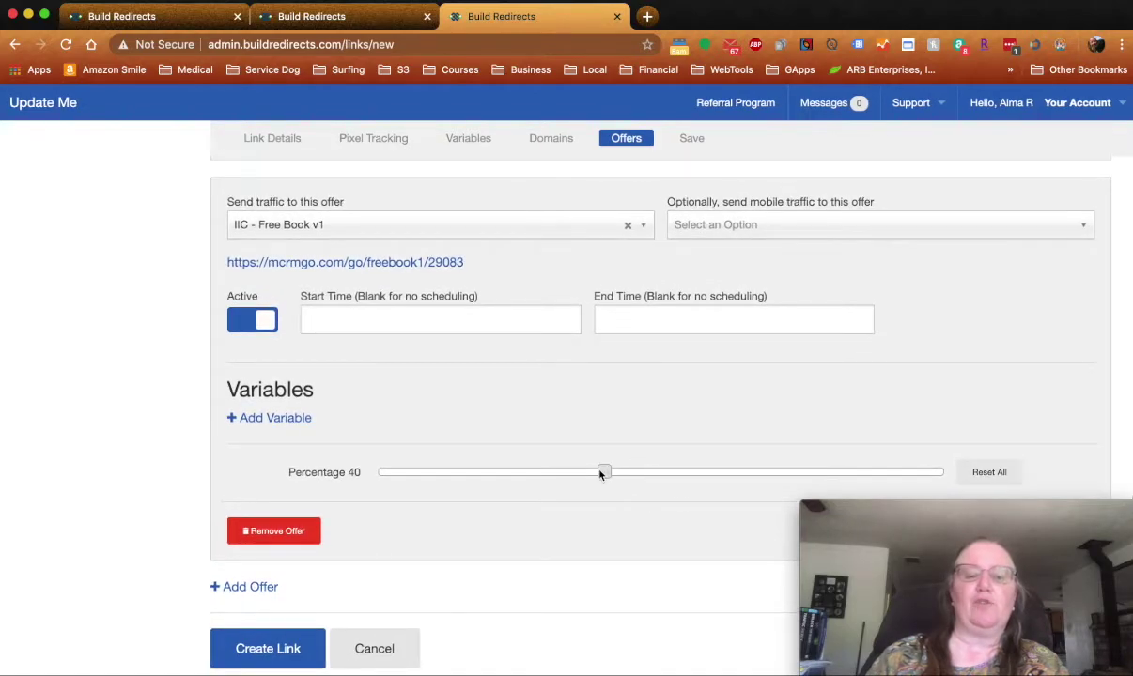
{"action": "scroll", "coordinate": [607, 469], "scroll_direction": "up", "scroll_amount": 4}
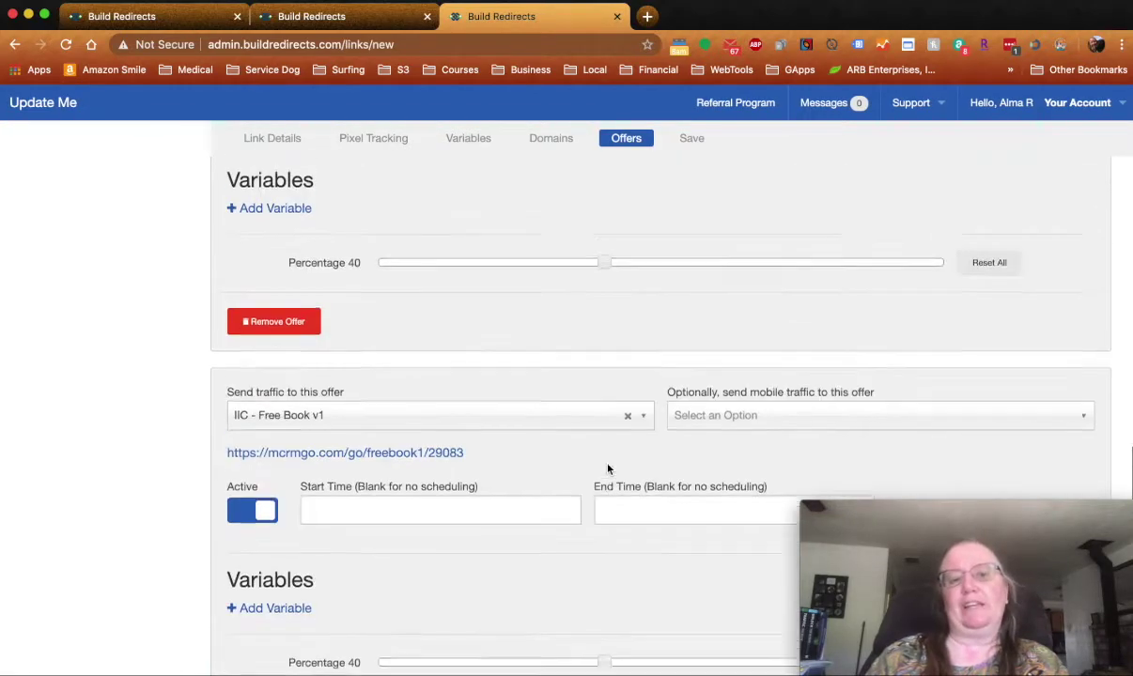
{"action": "scroll", "coordinate": [608, 469], "scroll_direction": "up", "scroll_amount": 3}
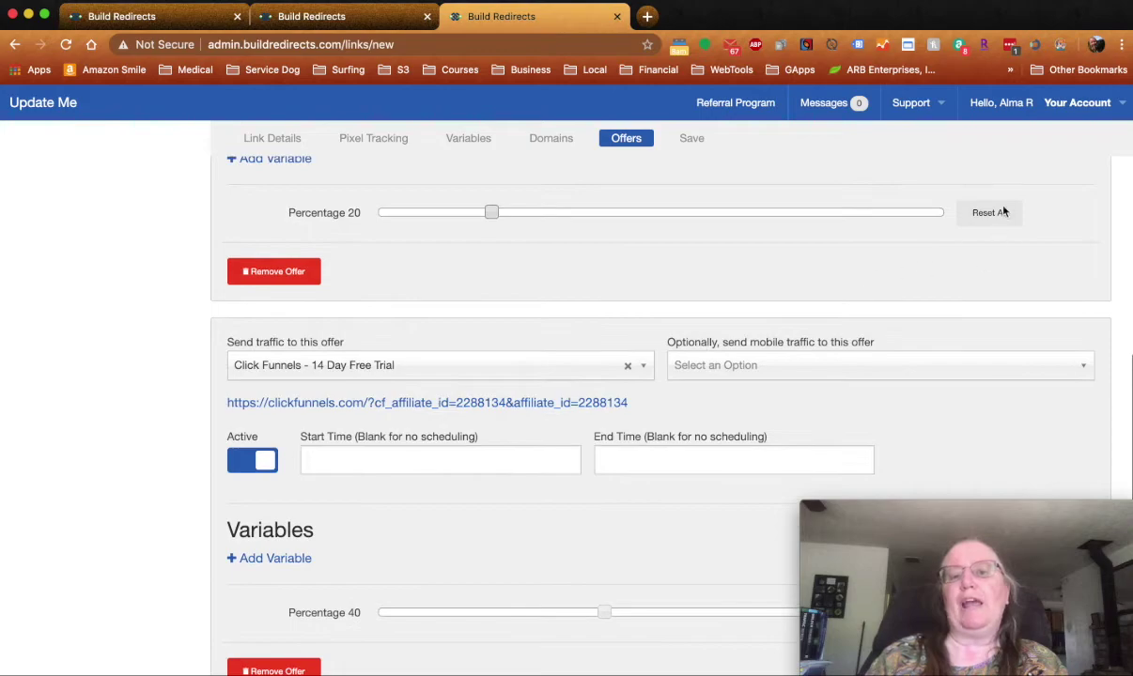
{"action": "left_click", "coordinate": [988, 214]}
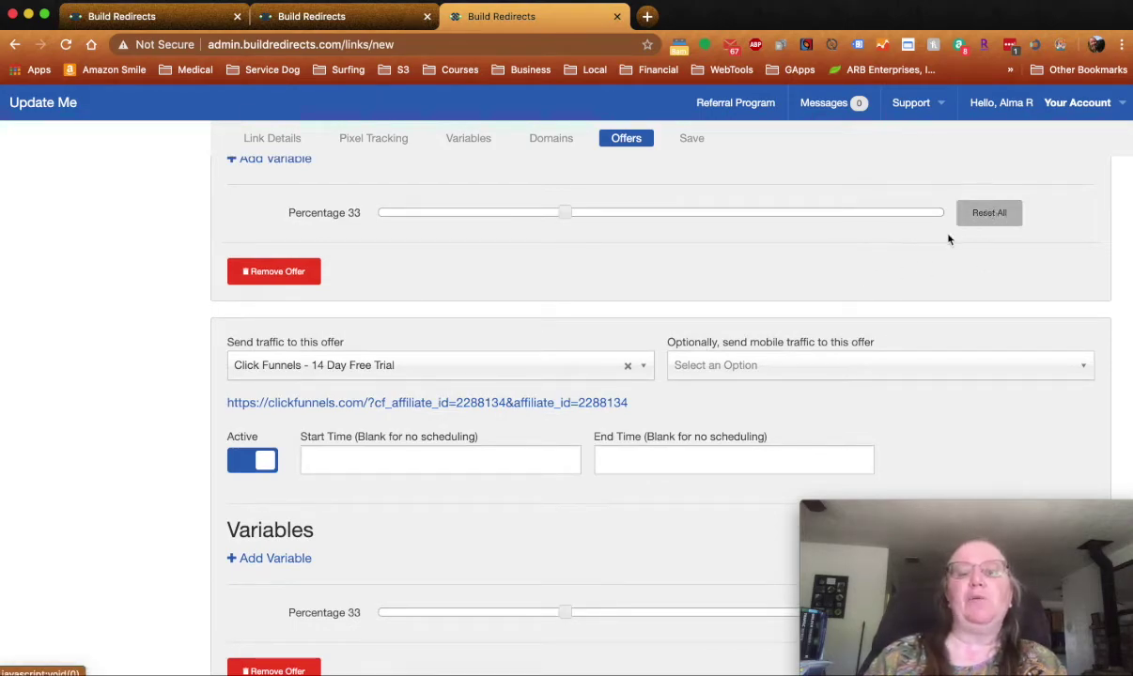
Review the percentages of the three offers and create the link
{"action": "scroll", "coordinate": [948, 240], "scroll_direction": "up", "scroll_amount": 1}
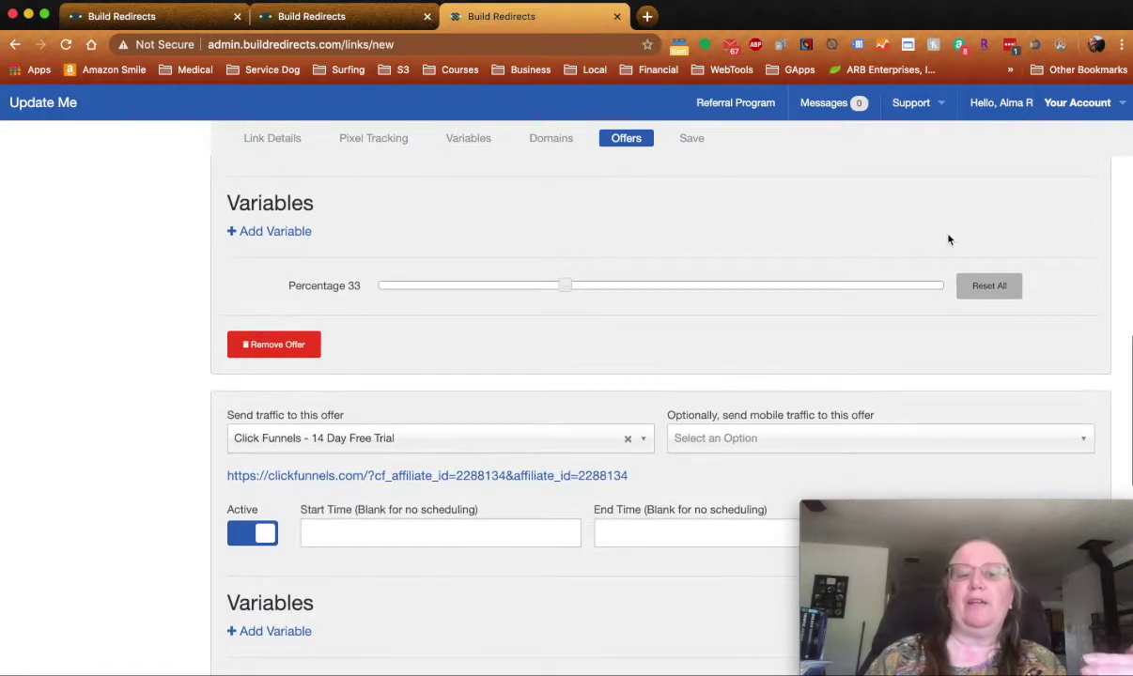
{"action": "scroll", "coordinate": [948, 239], "scroll_direction": "down", "scroll_amount": 3}
{"action": "scroll", "coordinate": [948, 239], "scroll_direction": "down", "scroll_amount": 6}
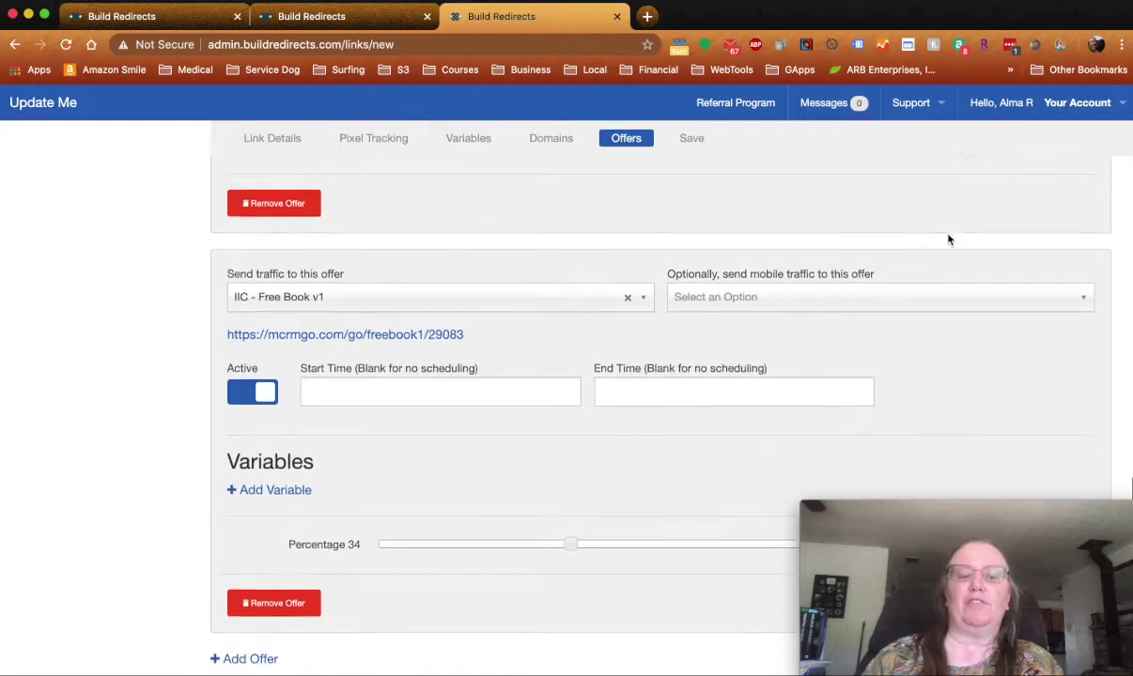
{"action": "scroll", "coordinate": [948, 240], "scroll_direction": "down", "scroll_amount": 3}
{"action": "scroll", "coordinate": [948, 240], "scroll_direction": "up", "scroll_amount": 10}
{"action": "scroll", "coordinate": [948, 240], "scroll_direction": "up", "scroll_amount": 3}
{"action": "scroll", "coordinate": [949, 239], "scroll_direction": "down", "scroll_amount": 5}
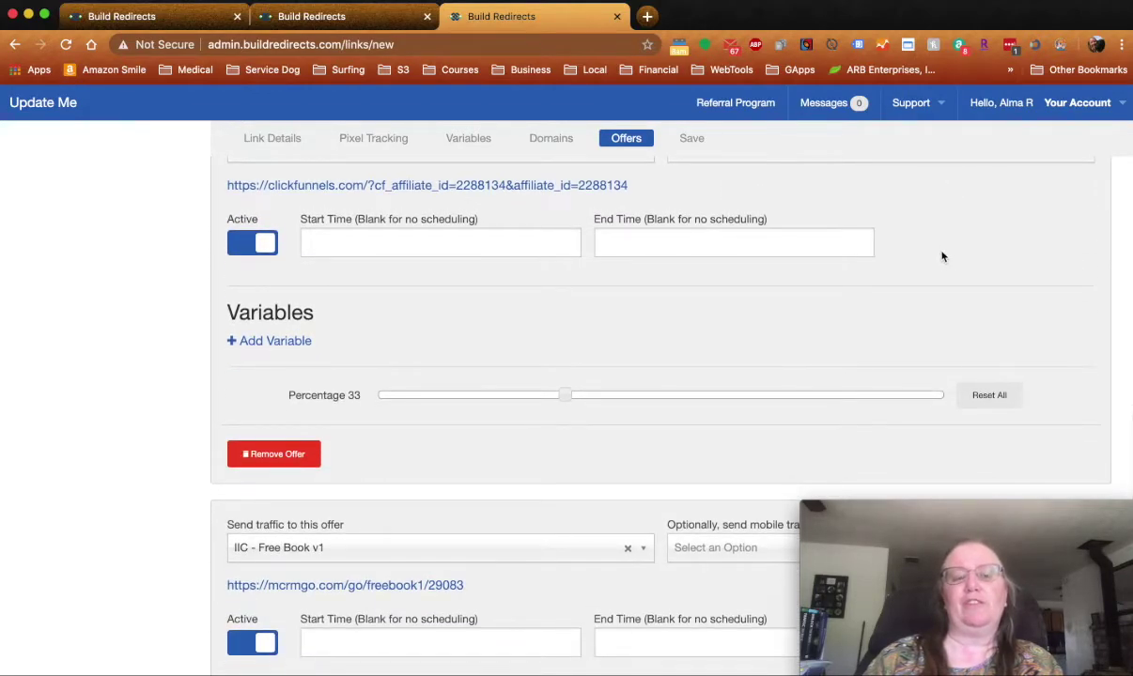
{"action": "scroll", "coordinate": [928, 278], "scroll_direction": "down", "scroll_amount": 8}
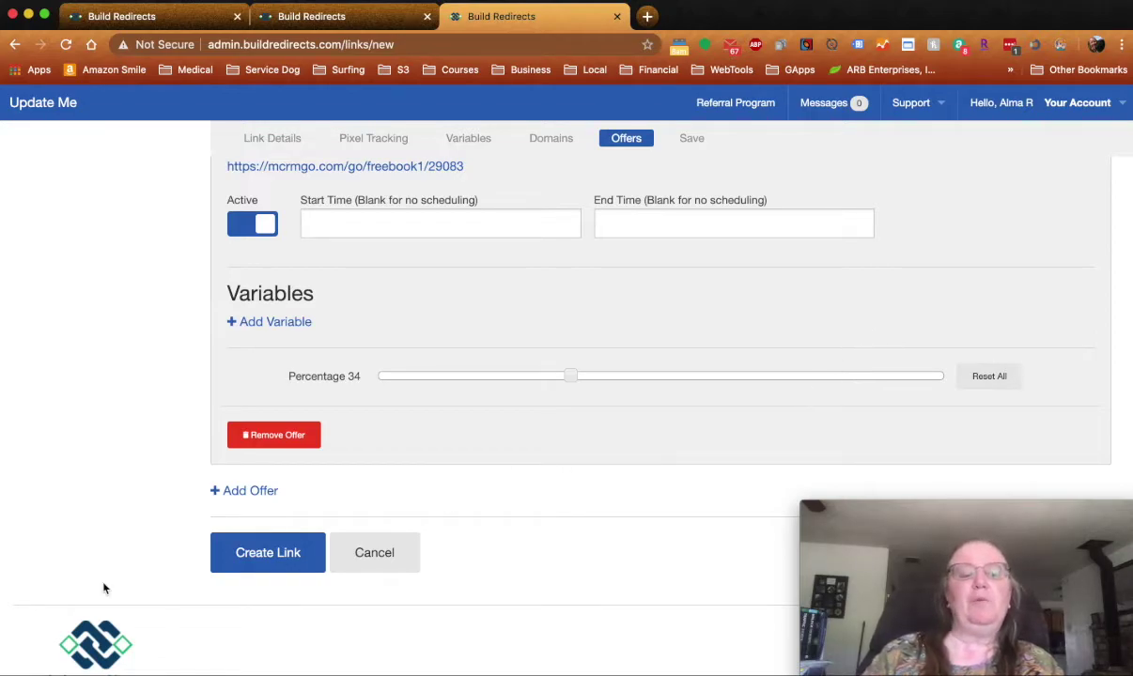
{"action": "left_click", "coordinate": [274, 557]}
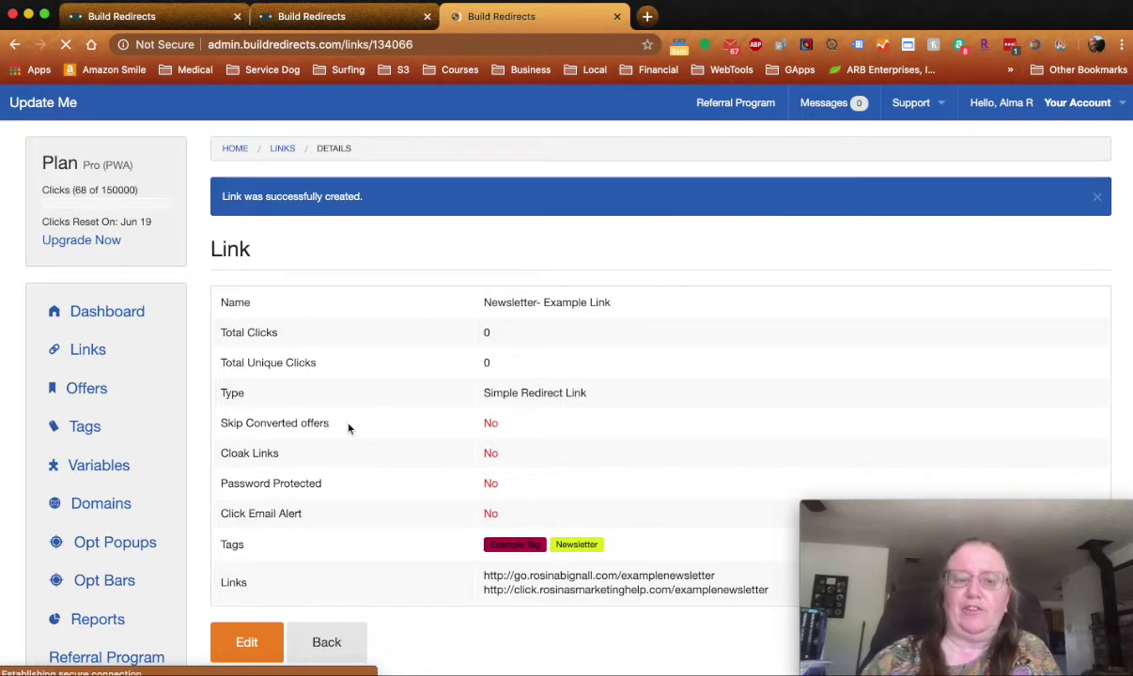
Examine the created link's details, including its type, tags, link addresses and offers table
{"action": "scroll", "coordinate": [347, 429], "scroll_direction": "down", "scroll_amount": 2}
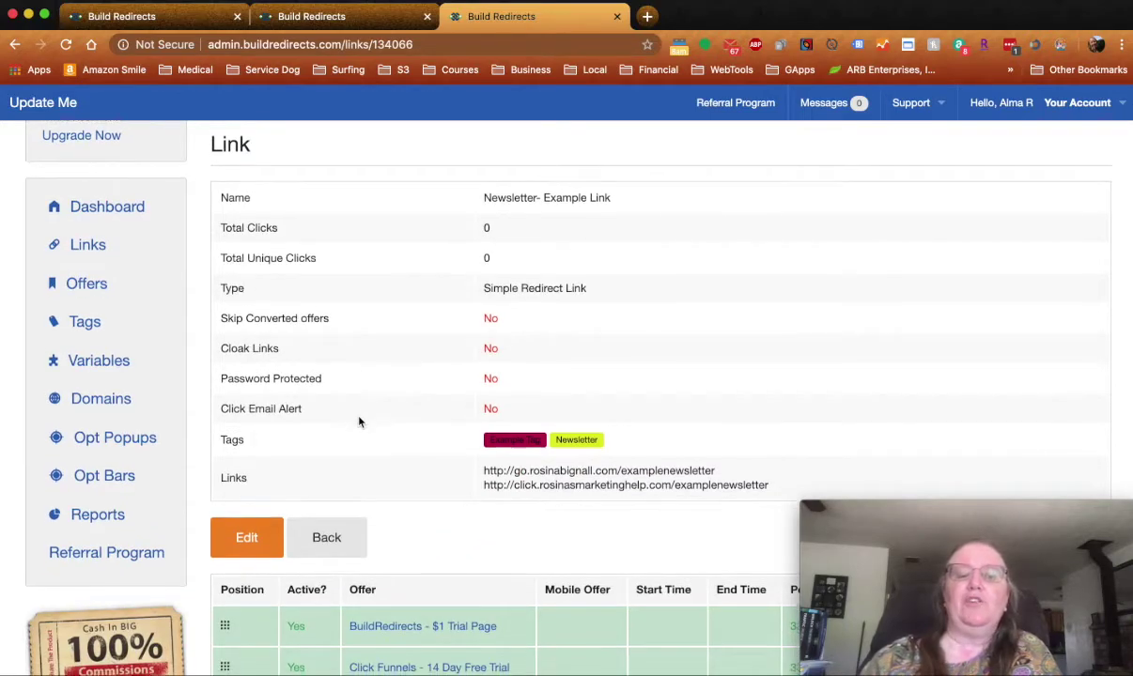
{"action": "scroll", "coordinate": [359, 421], "scroll_direction": "down", "scroll_amount": 1}
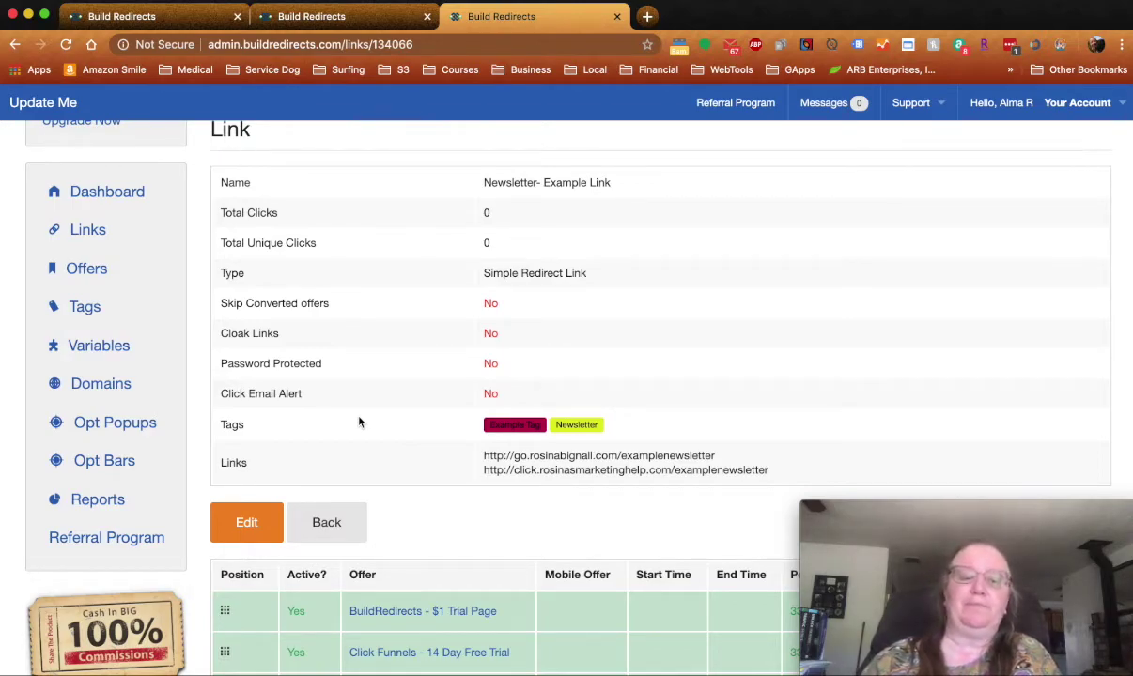
{"action": "scroll", "coordinate": [404, 392], "scroll_direction": "down", "scroll_amount": 1}
{"action": "scroll", "coordinate": [404, 392], "scroll_direction": "up", "scroll_amount": 2}
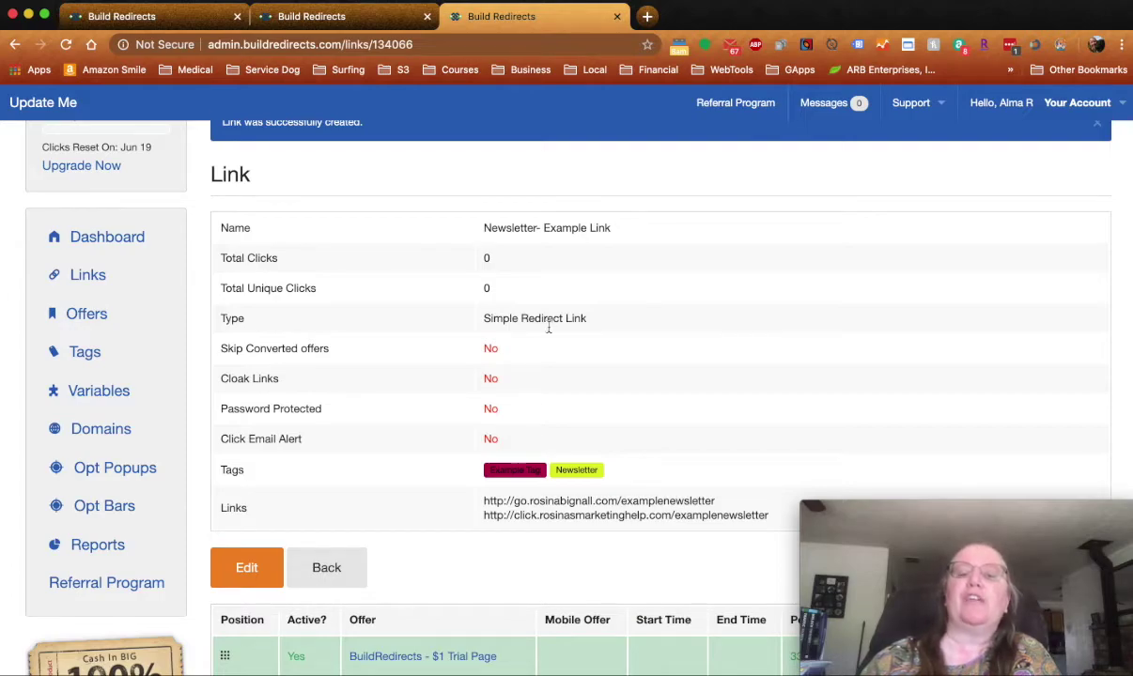
{"action": "scroll", "coordinate": [550, 331], "scroll_direction": "down", "scroll_amount": 2}
{"action": "scroll", "coordinate": [551, 331], "scroll_direction": "down", "scroll_amount": 5}
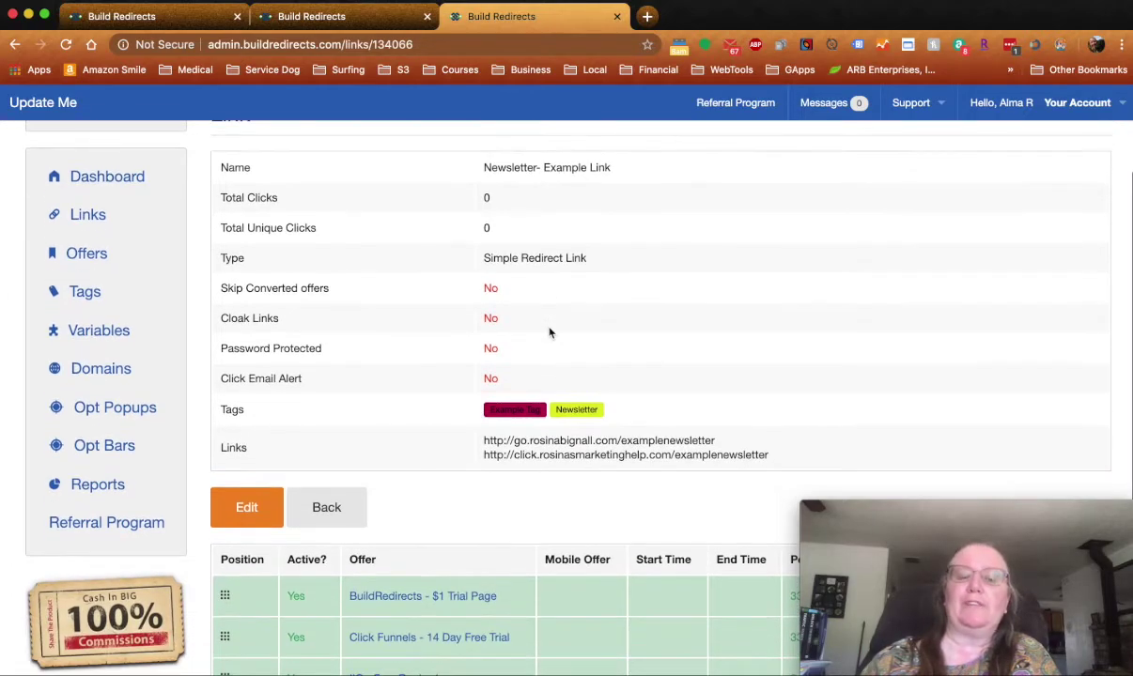
{"action": "scroll", "coordinate": [550, 331], "scroll_direction": "down", "scroll_amount": 2}
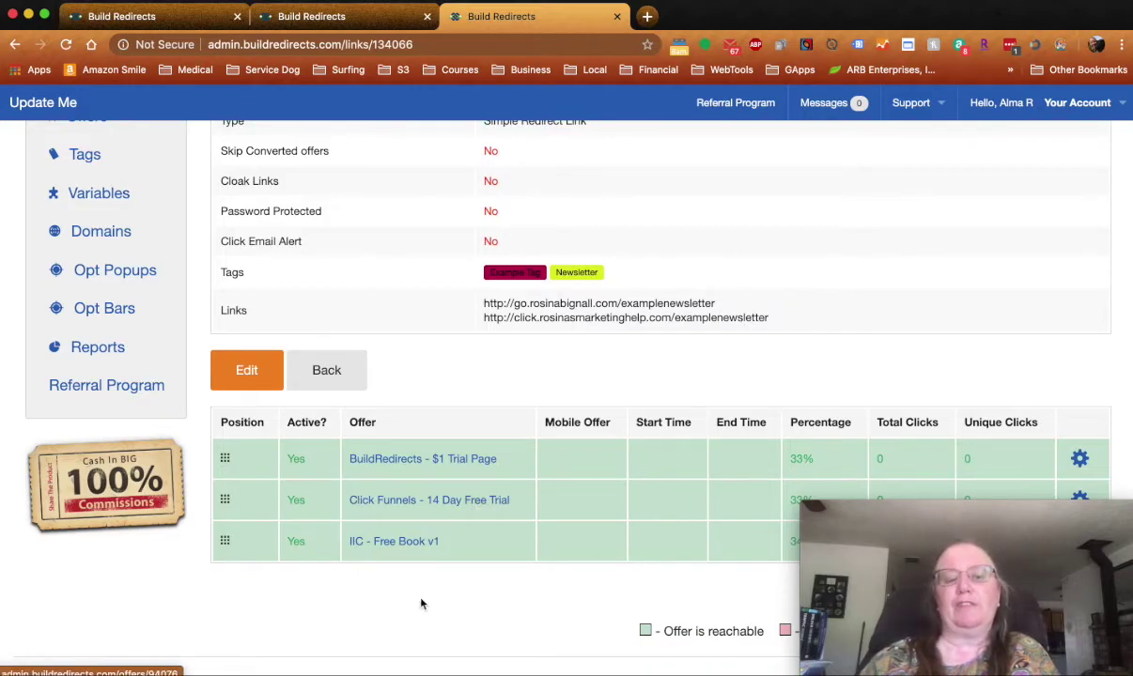
Copy the first of the two examplenewsletter link addresses from the link's details and review the offers table
{"action": "triple_click", "coordinate": [588, 304]}
{"action": "key", "text": "super+c"}
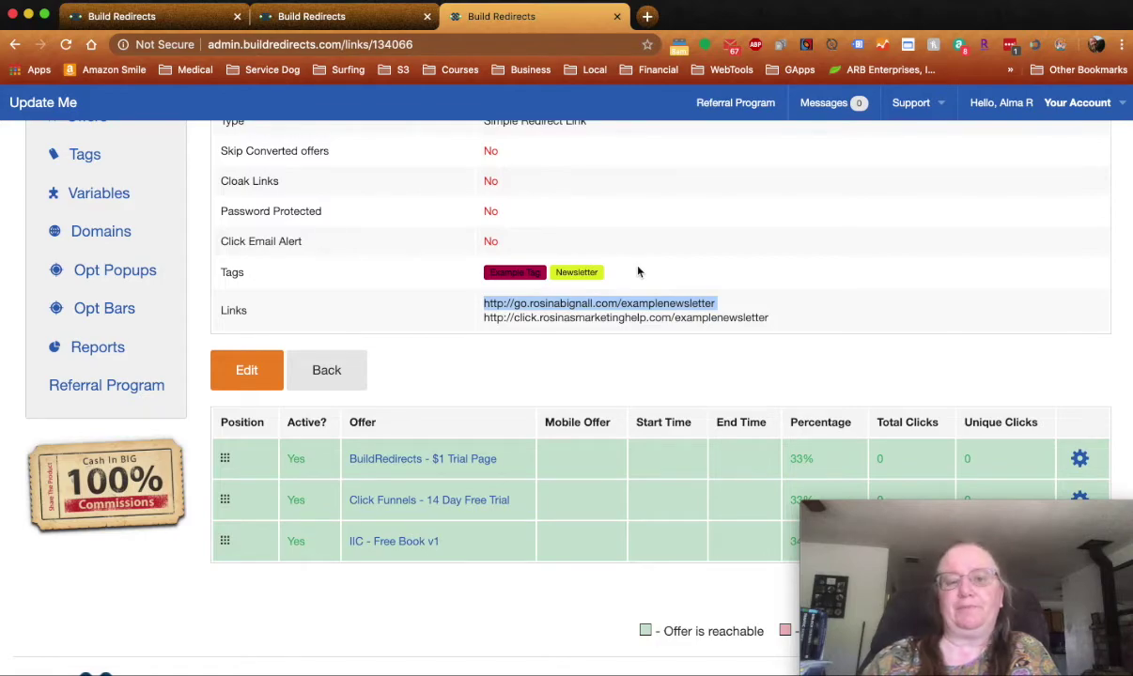
{"action": "scroll", "coordinate": [638, 272], "scroll_direction": "down", "scroll_amount": 2}
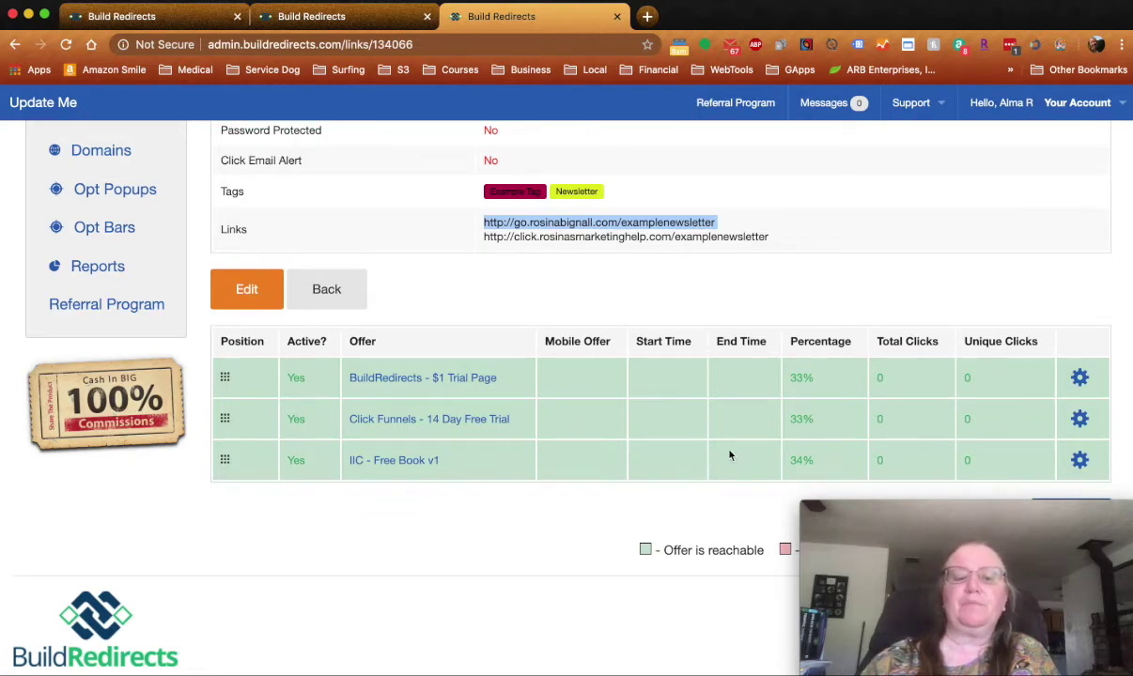
{"action": "scroll", "coordinate": [524, 450], "scroll_direction": "up", "scroll_amount": 2}
{"action": "scroll", "coordinate": [523, 450], "scroll_direction": "up", "scroll_amount": 3}
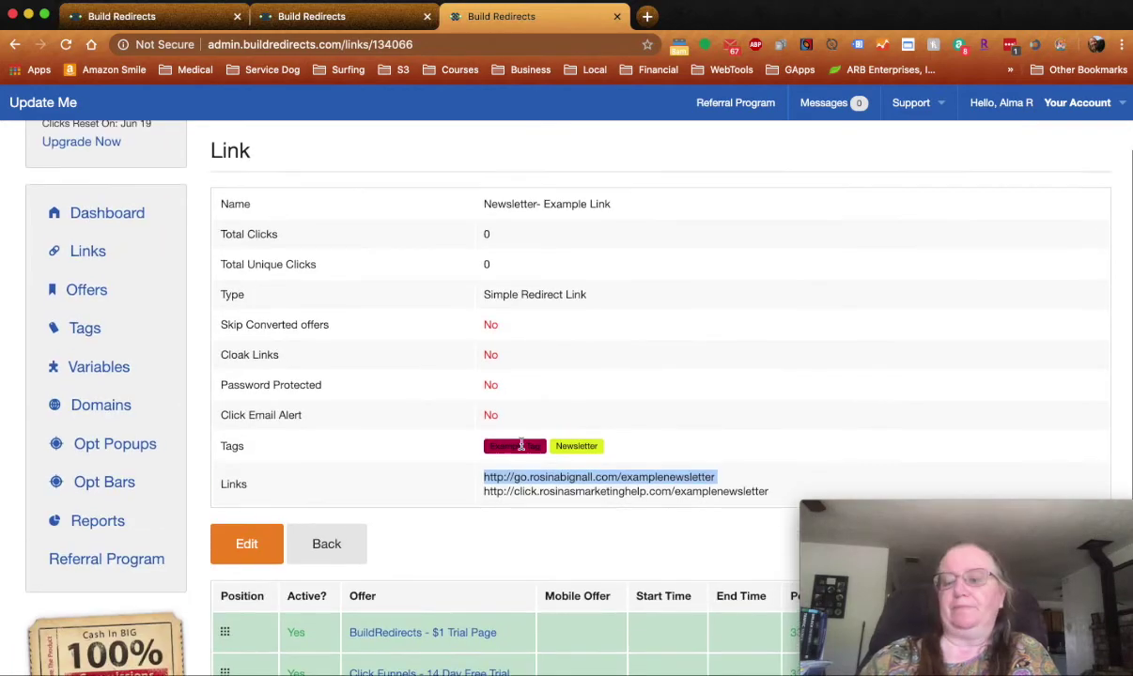
Test the copied link address in a new browser tab, closing it when done, and return to the dashboard
{"action": "left_click", "coordinate": [648, 17]}
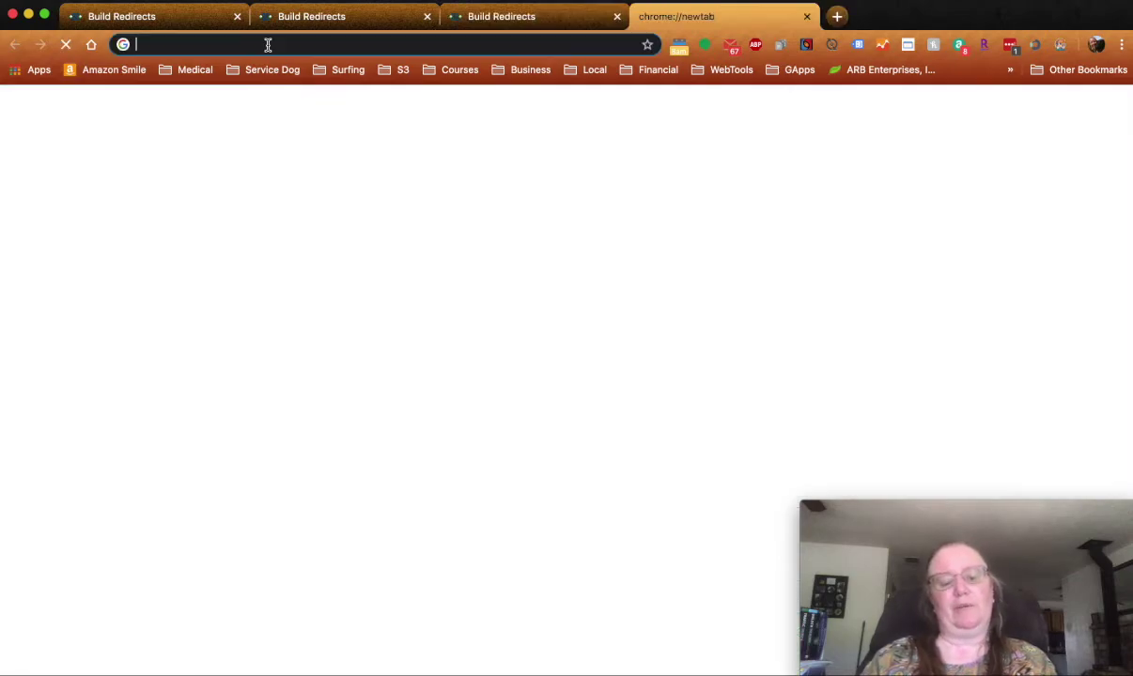
{"action": "key", "text": "super+v"}
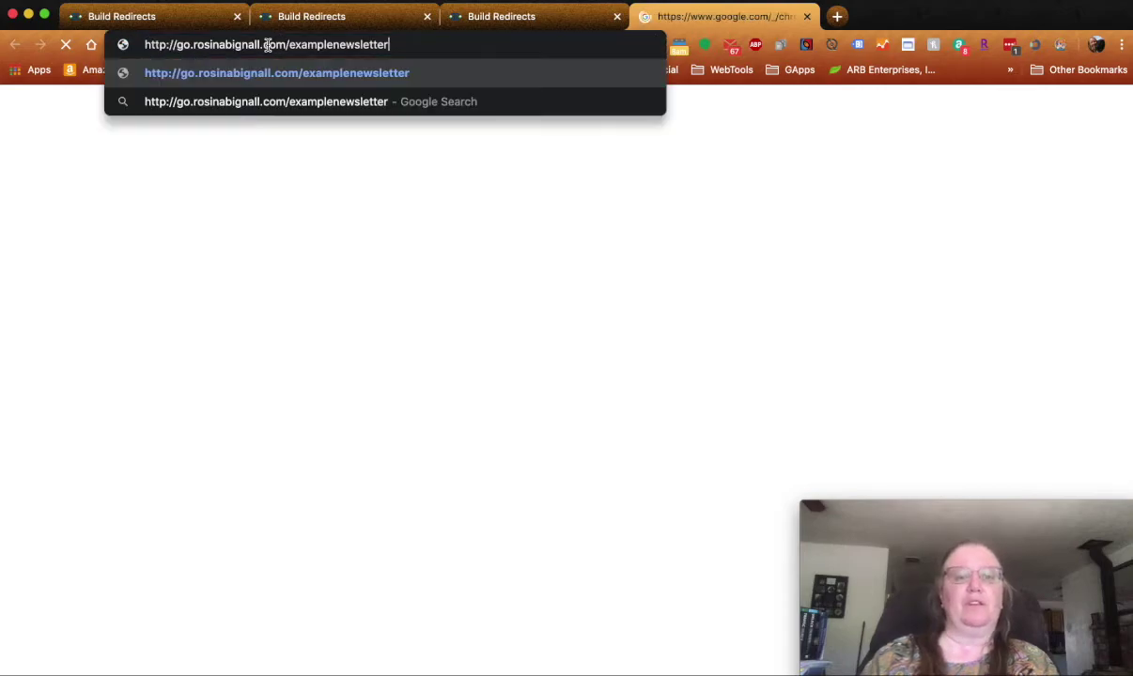
{"action": "key", "text": "Return"}
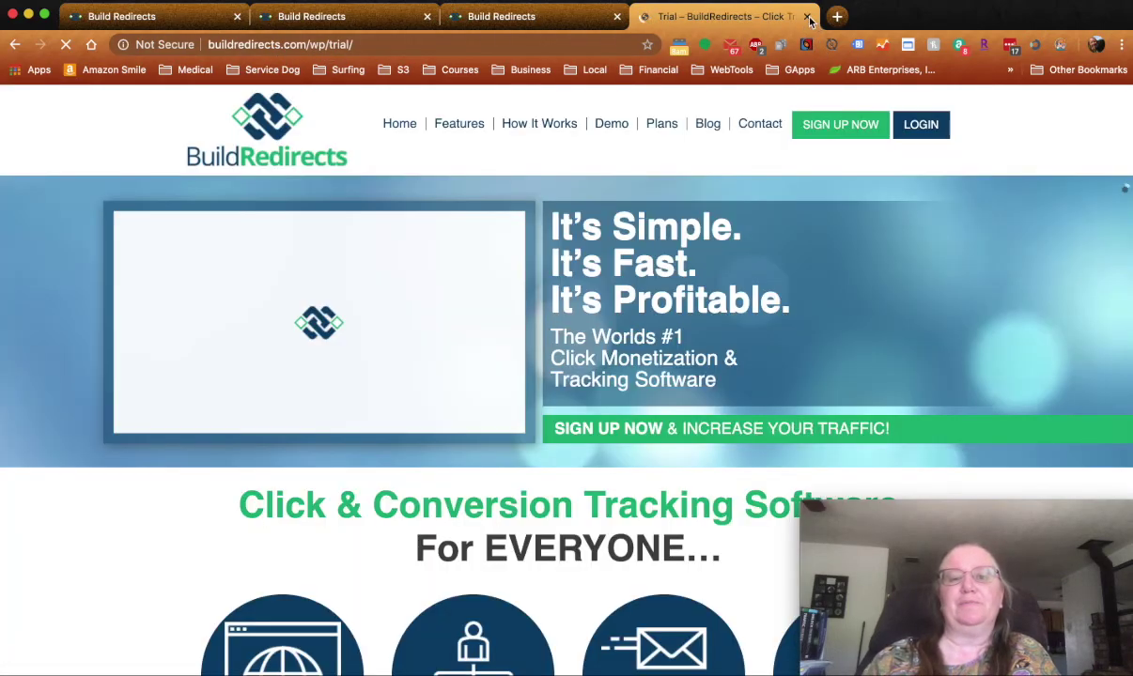
{"action": "left_click", "coordinate": [808, 17]}
{"action": "left_click", "coordinate": [169, 22]}
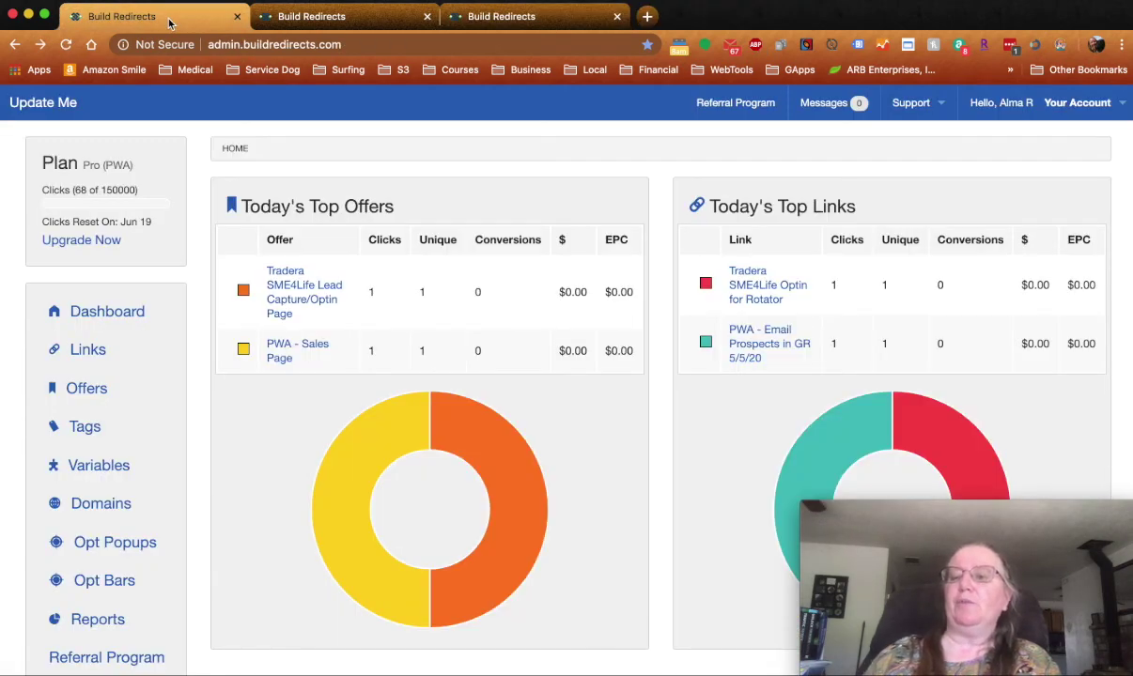